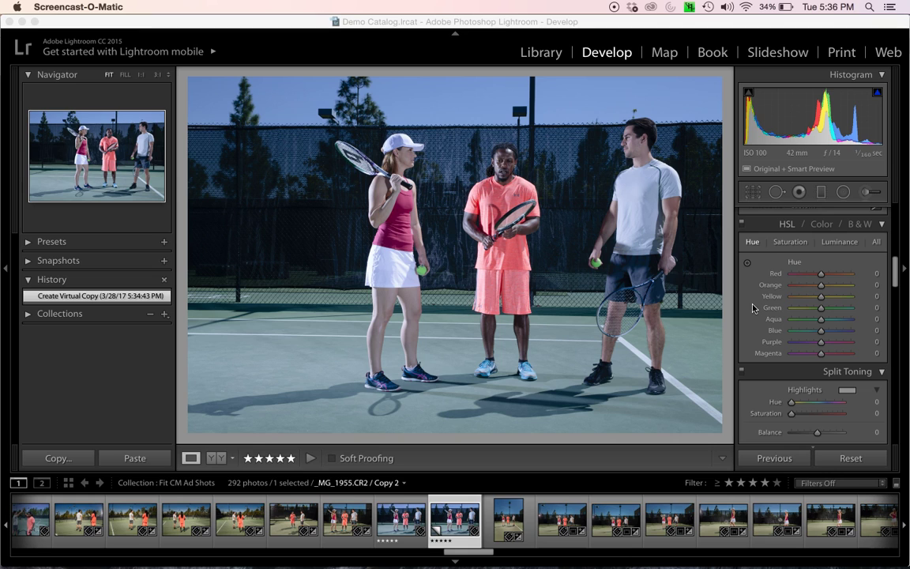
# Set the photo's white balance preset to Daylight
pyautogui.click(650, 301)
pyautogui.click(744, 296)
pyautogui.scroll(8, 837, 300)
pyautogui.scroll(-1, 838, 300)
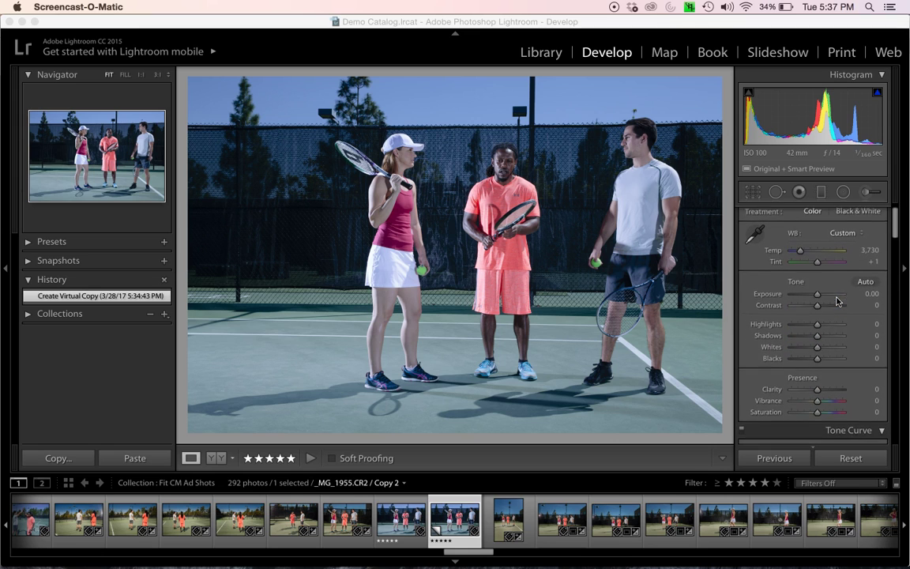
pyautogui.click(843, 279)
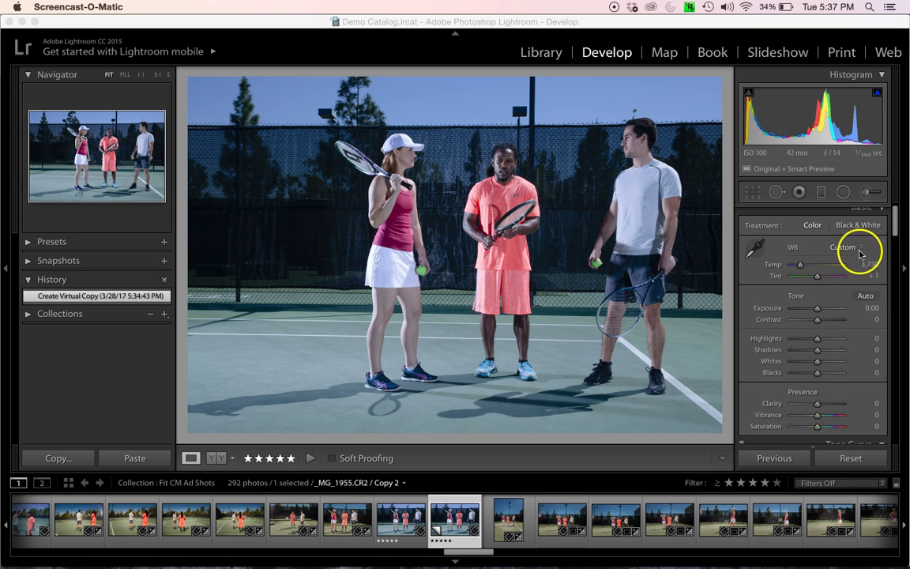
pyautogui.click(859, 251)
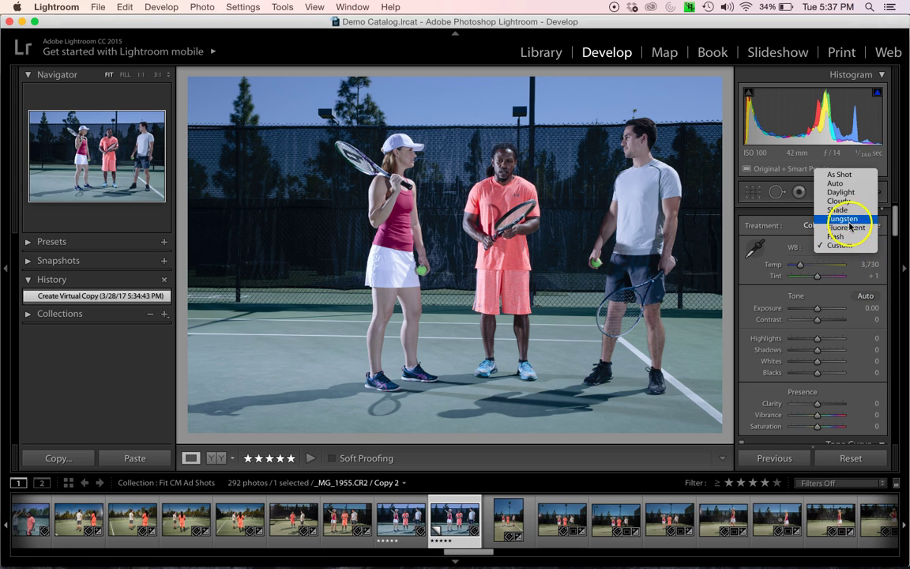
pyautogui.click(851, 194)
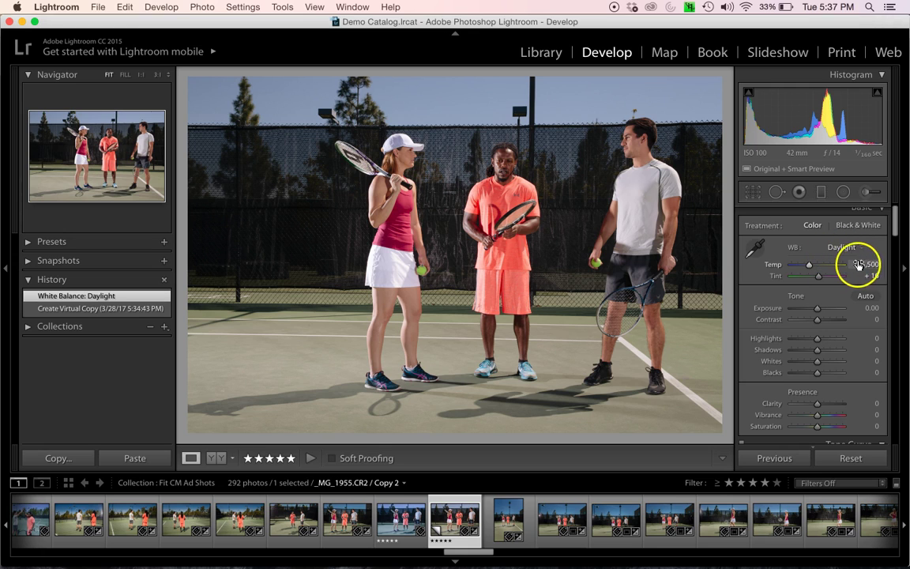
# Try lowering the white balance temperature to 4,651, and restore the Daylight preset
pyautogui.moveTo(868, 267); pyautogui.dragTo(851, 267)
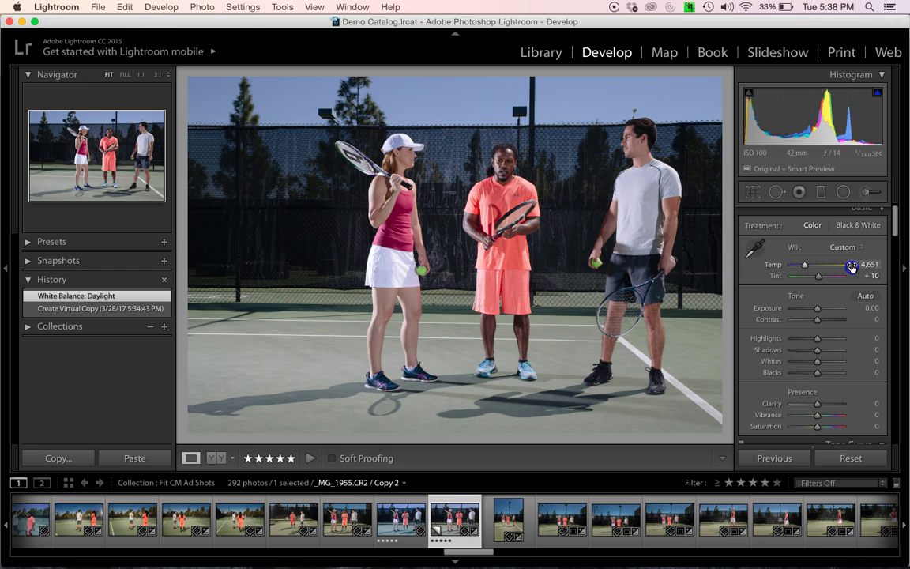
pyautogui.moveTo(851, 267); pyautogui.dragTo(851, 263)
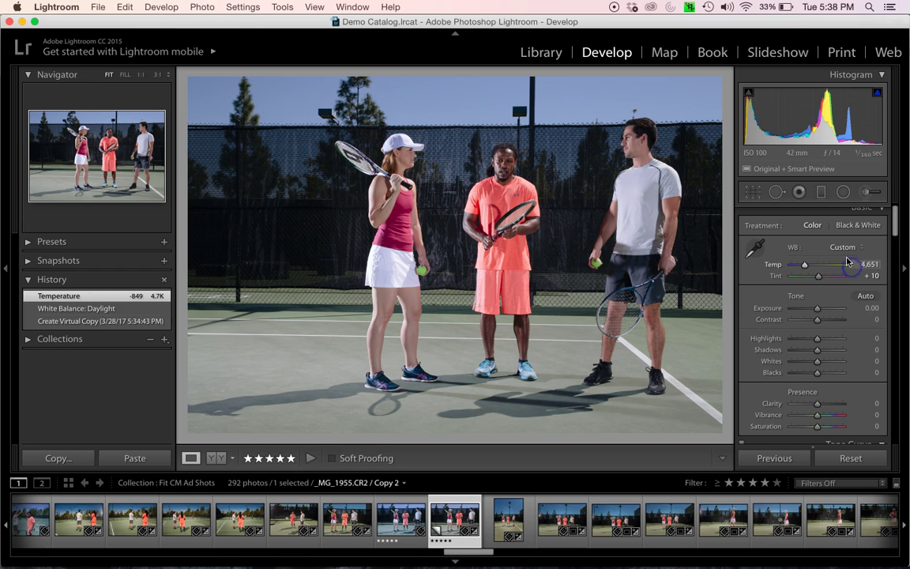
pyautogui.click(845, 247)
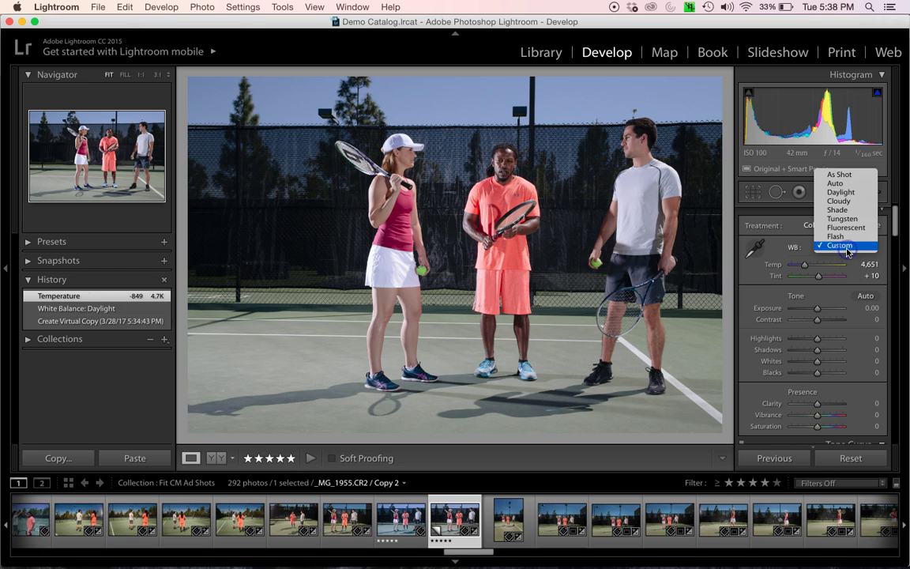
pyautogui.click(844, 193)
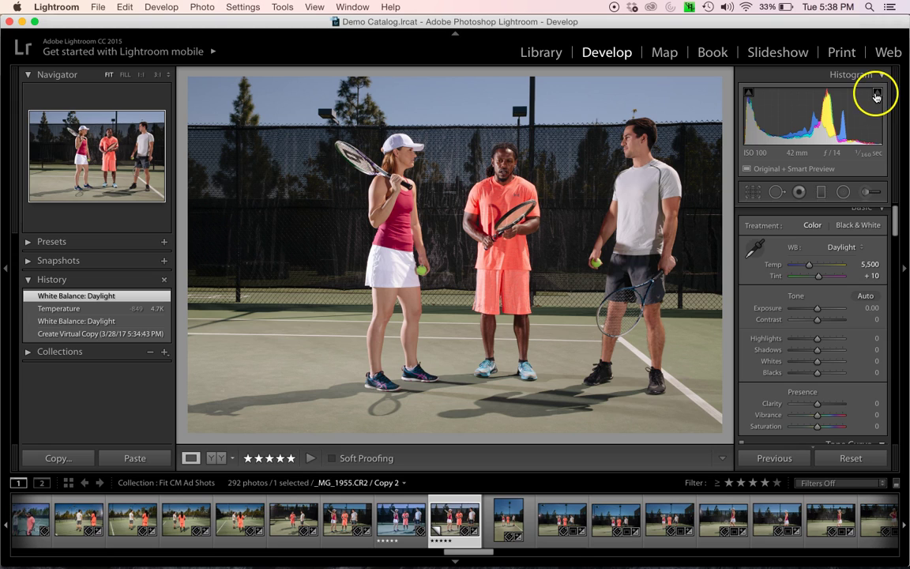
# Turn on the shadow and highlight clipping indicators in the histogram
pyautogui.click(749, 95)
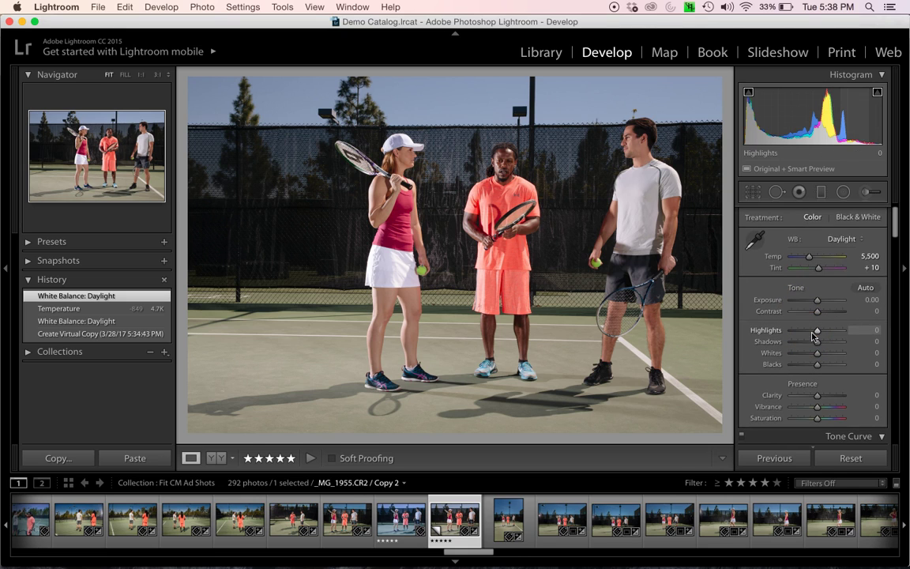
# Set Clarity to +20 and Vibrance to +20 in the Basic adjustments
pyautogui.scroll(-1, 814, 336)
pyautogui.scroll(-5, 814, 336)
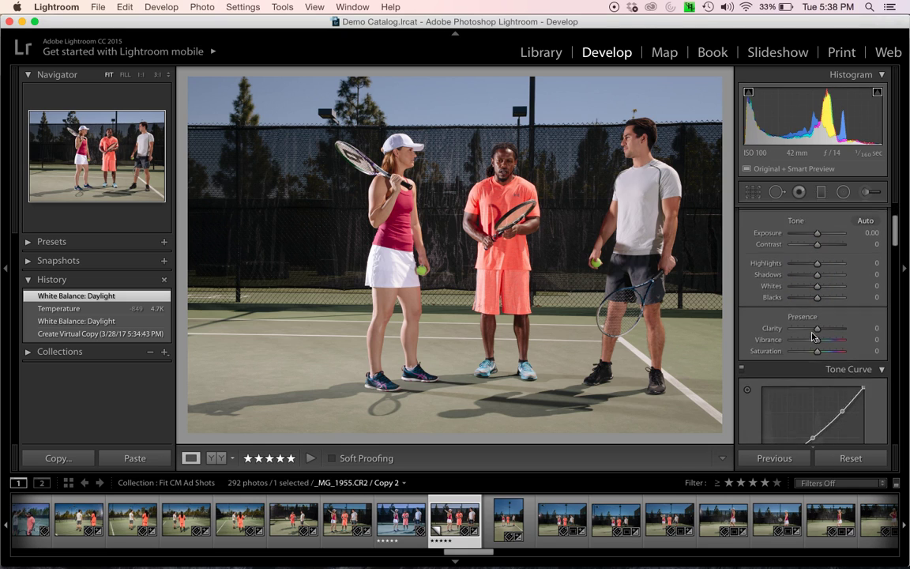
pyautogui.scroll(-1, 814, 336)
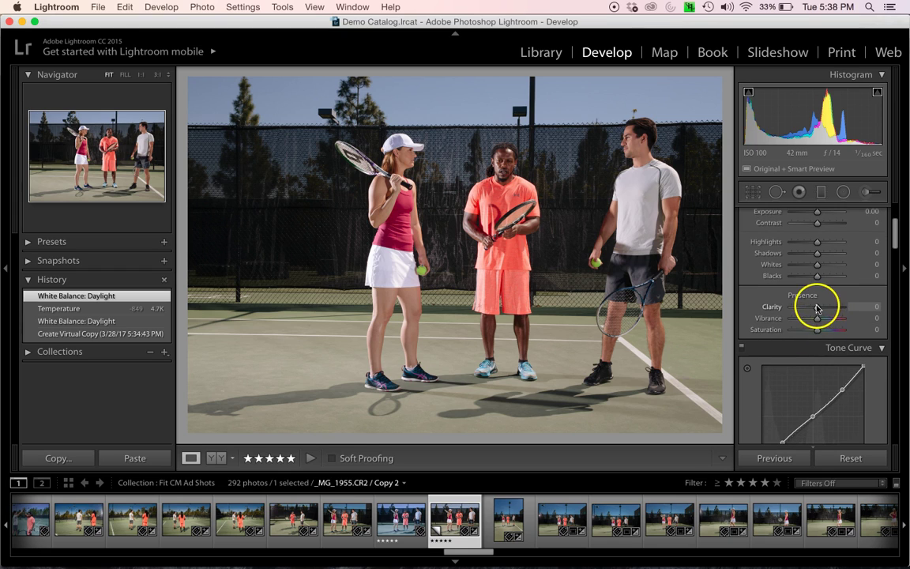
pyautogui.click(877, 307)
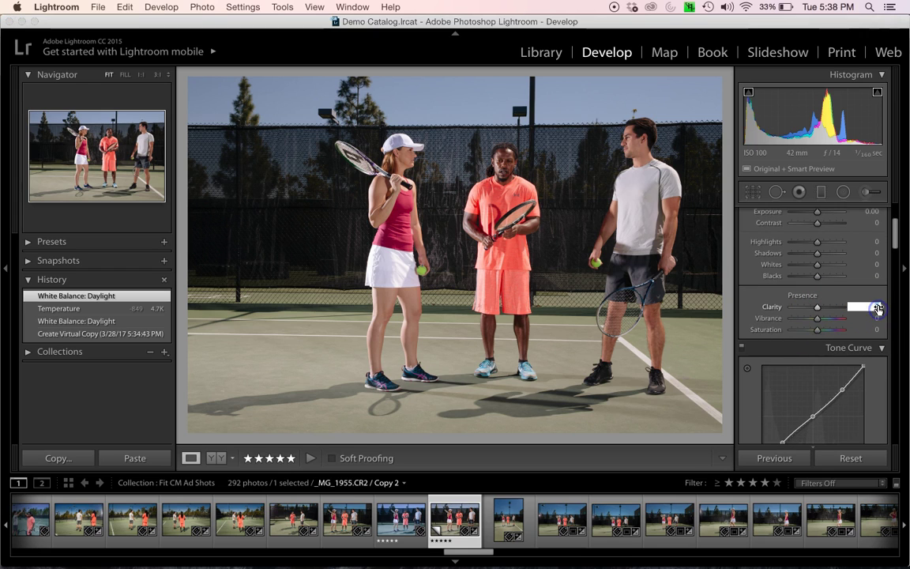
pyautogui.write('20')
pyautogui.press('Tab')
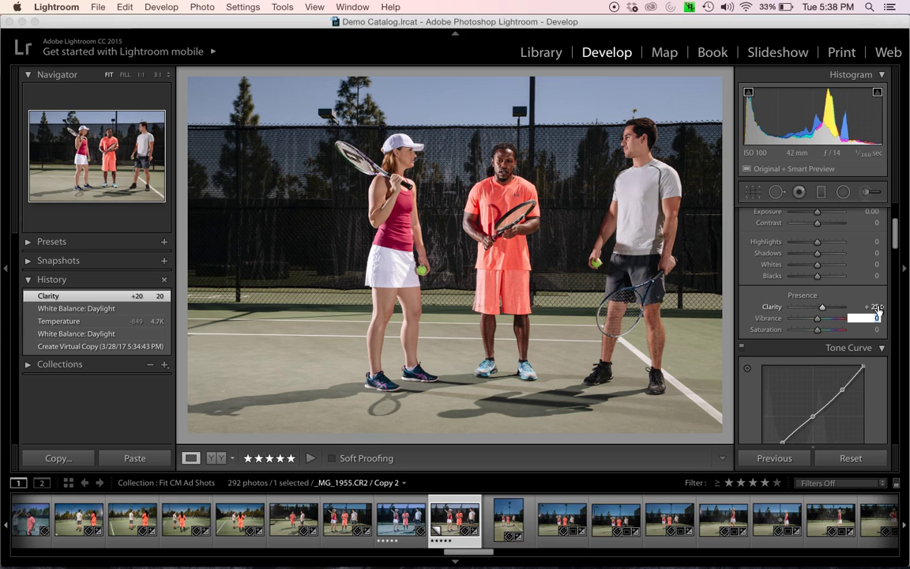
pyautogui.write('20')
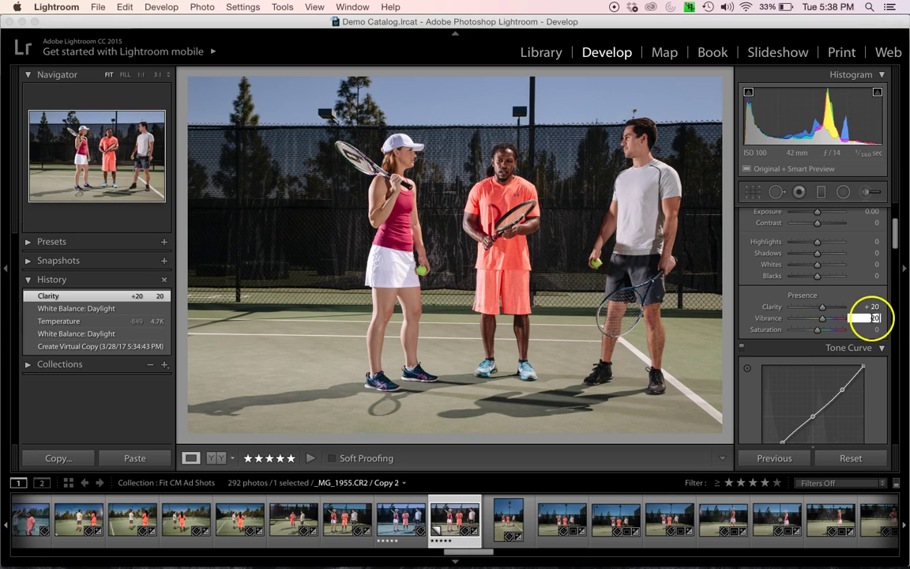
pyautogui.press('Return')
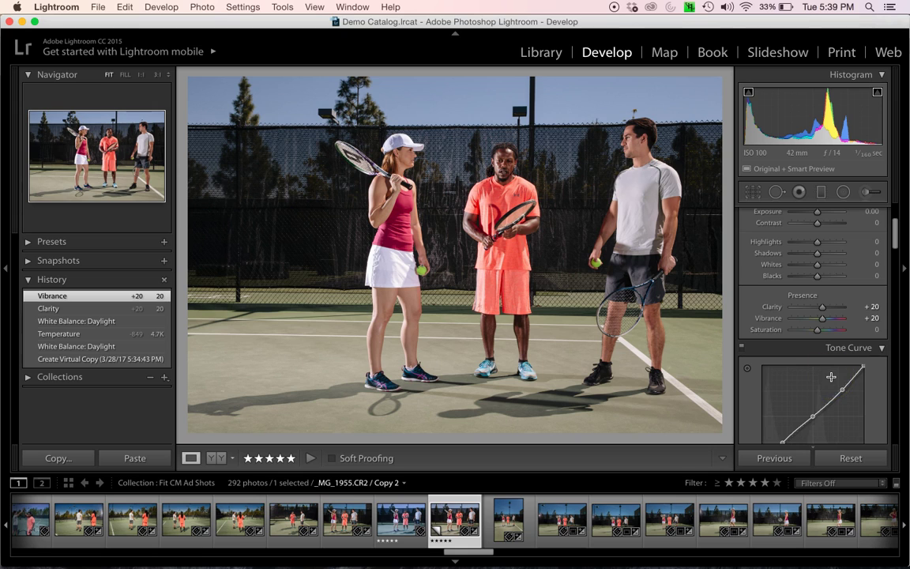
# Examine the HSL adjustments for each colour, comparing the Hue, Saturation and Luminance values
pyautogui.scroll(-5, 831, 377)
pyautogui.scroll(-3, 831, 377)
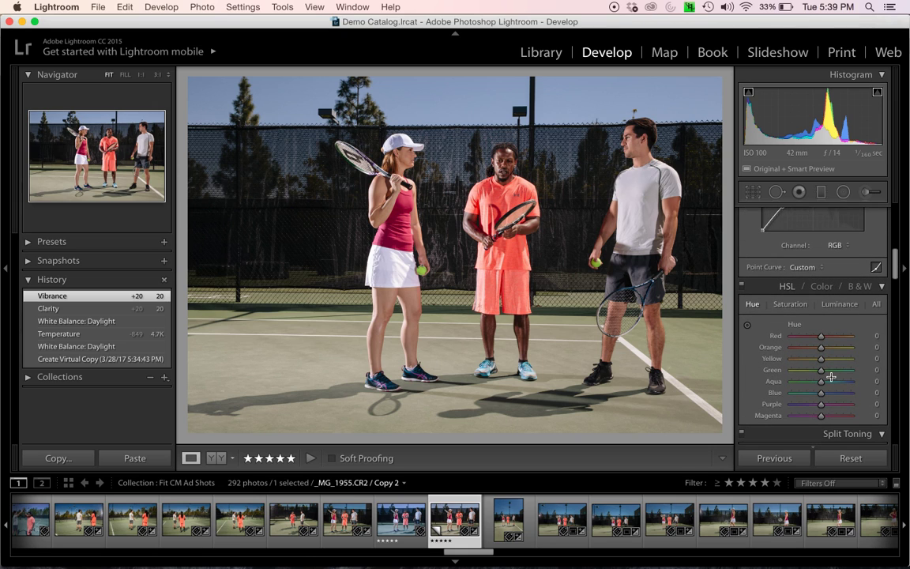
pyautogui.scroll(-1, 831, 377)
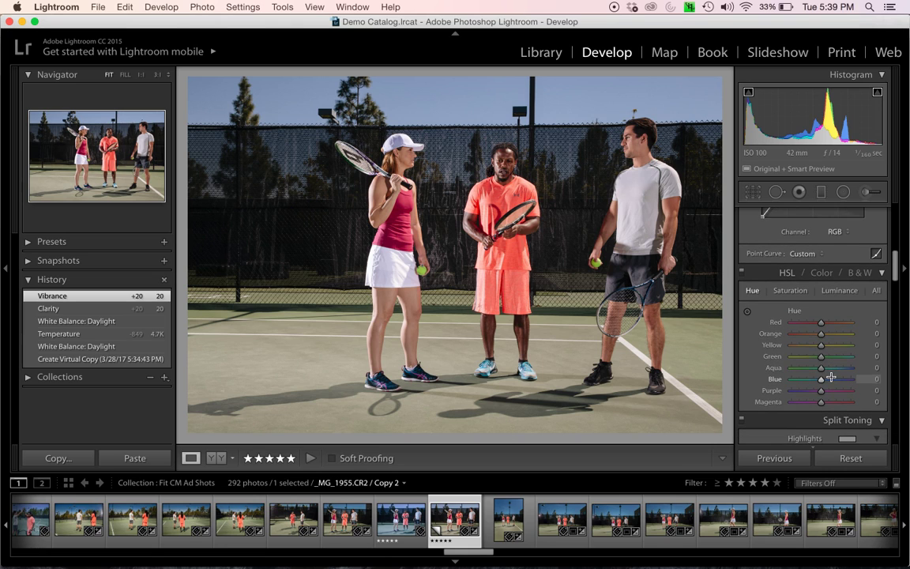
pyautogui.scroll(-1, 831, 377)
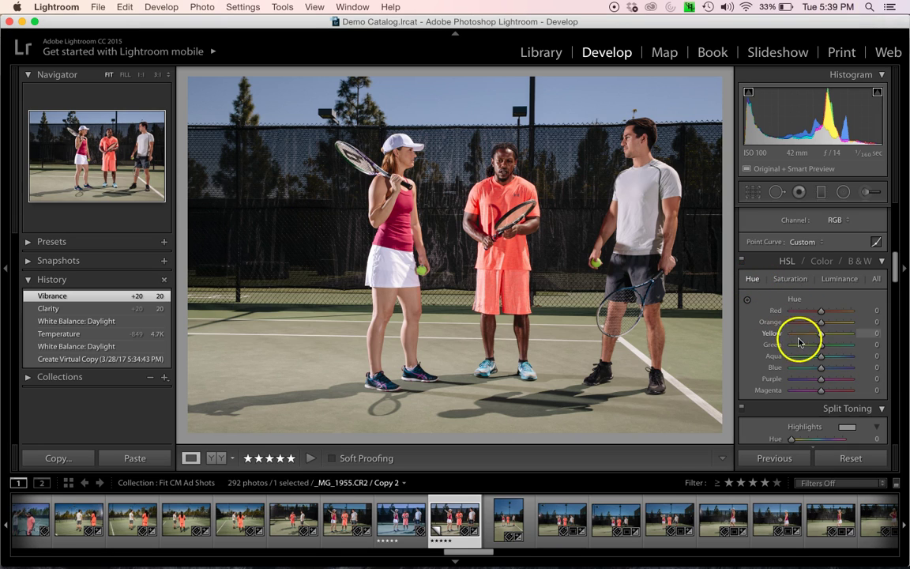
pyautogui.click(786, 283)
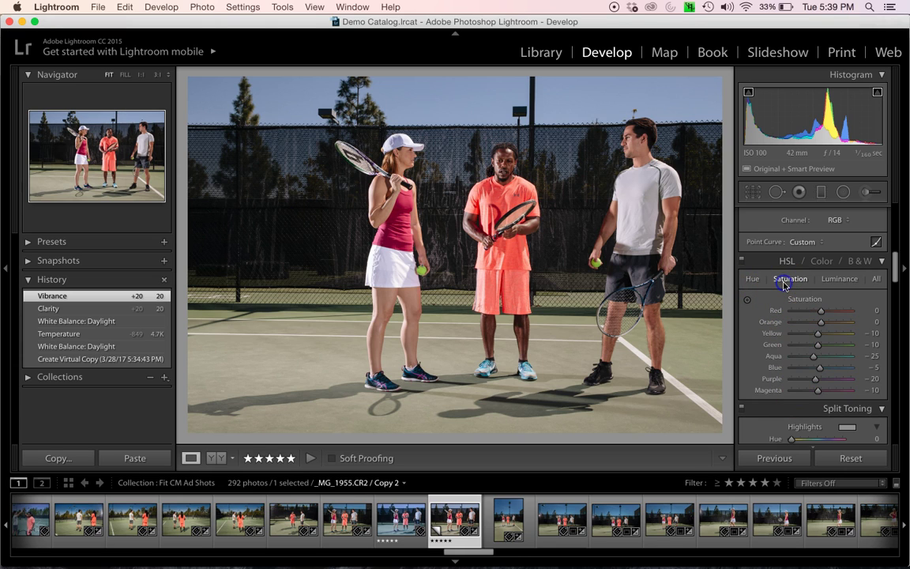
pyautogui.click(838, 279)
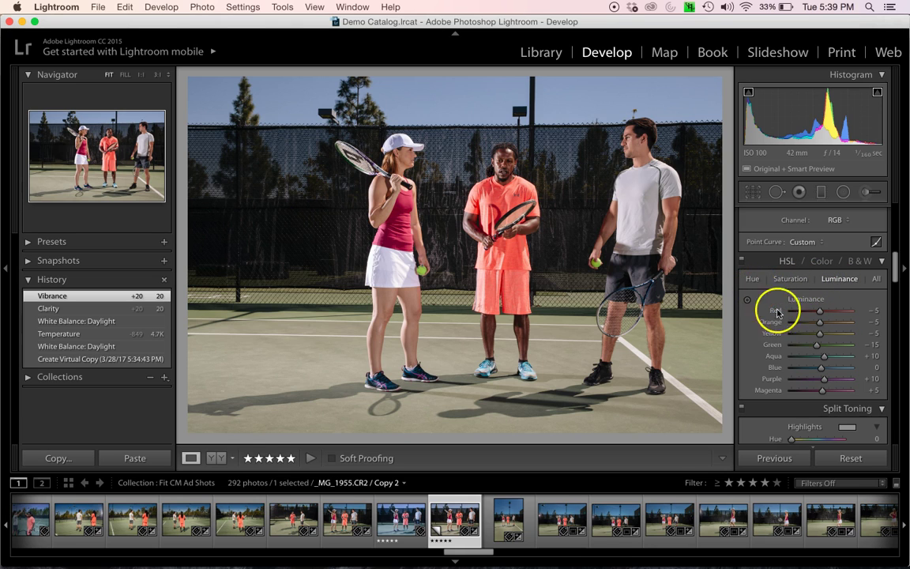
# Try shifting the Red hue to -87 and +100 to compare the clothing colours, and reset it to 0
pyautogui.click(752, 280)
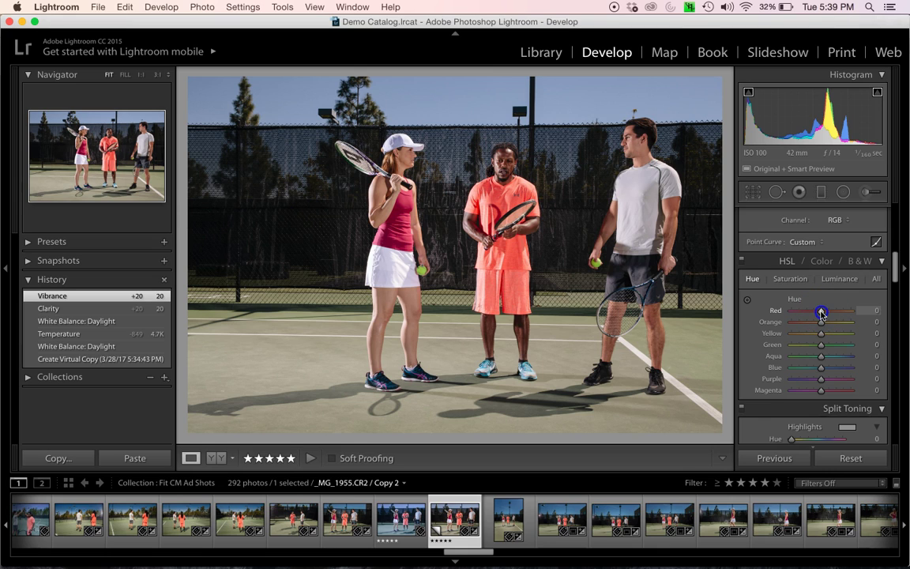
pyautogui.moveTo(814, 313)
pyautogui.mouseDown()
pyautogui.moveTo(784, 313)
pyautogui.moveTo(849, 310)
pyautogui.moveTo(795, 312)
pyautogui.mouseUp()
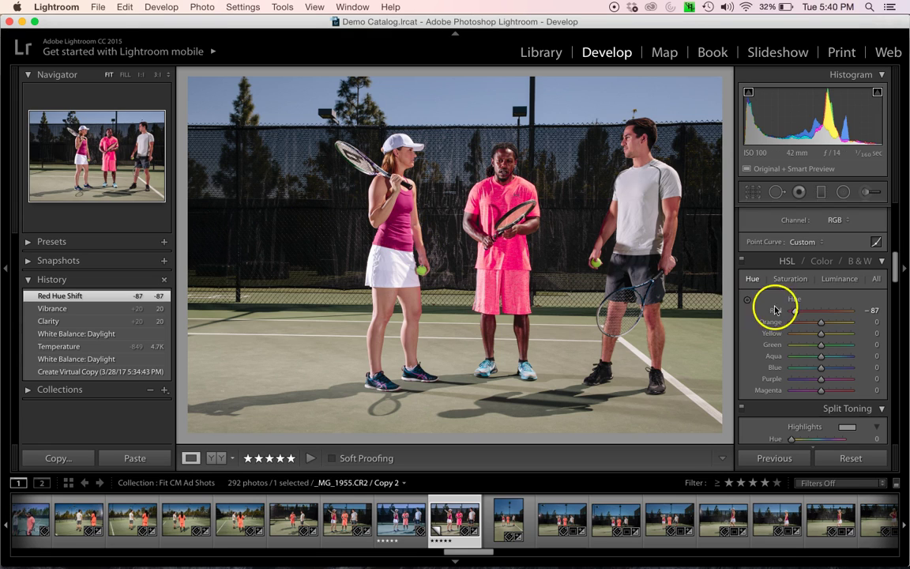
pyautogui.moveTo(796, 310); pyautogui.dragTo(853, 311)
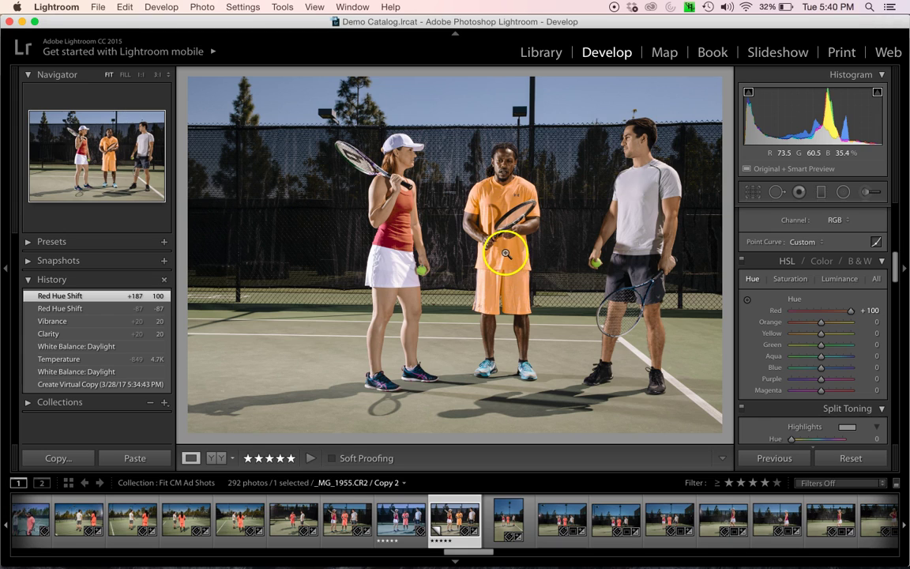
pyautogui.moveTo(850, 311); pyautogui.dragTo(819, 312)
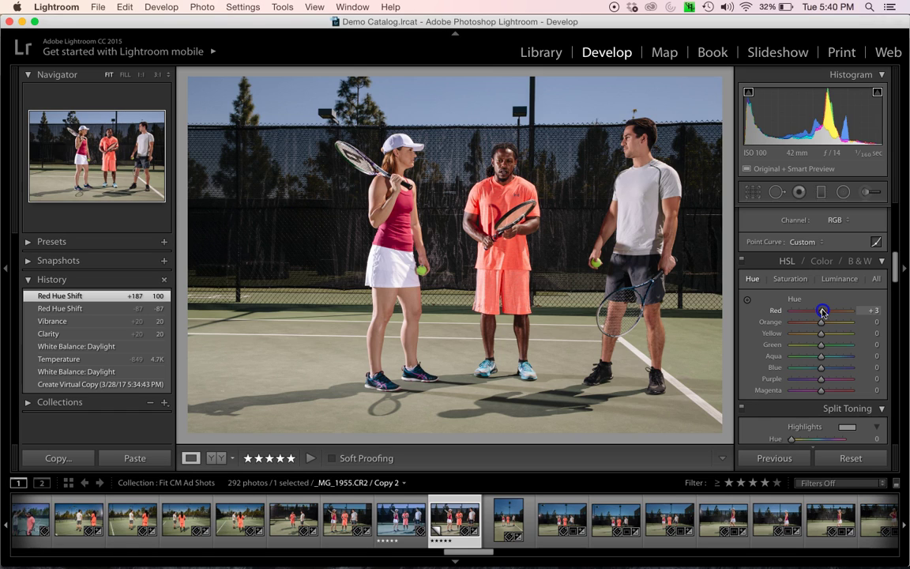
pyautogui.moveTo(826, 312); pyautogui.dragTo(859, 314)
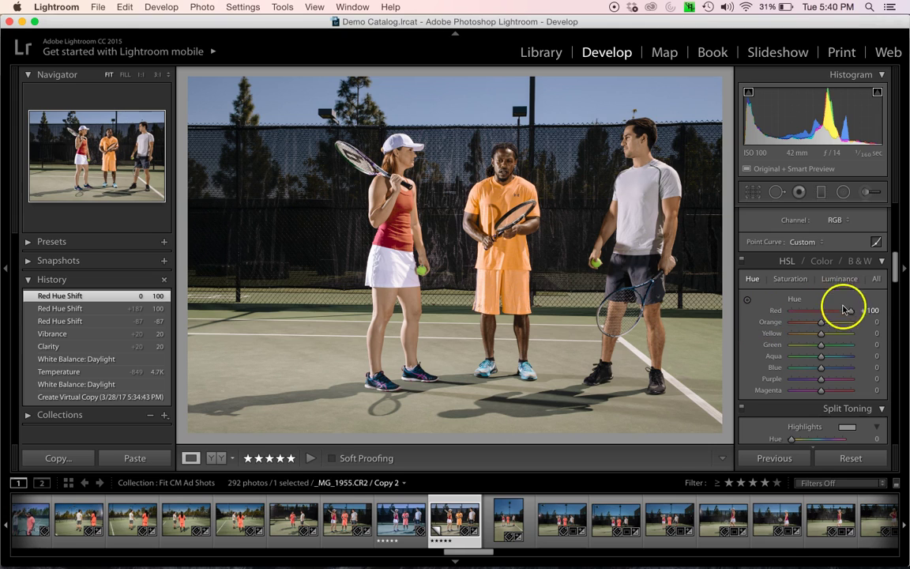
pyautogui.click(870, 311)
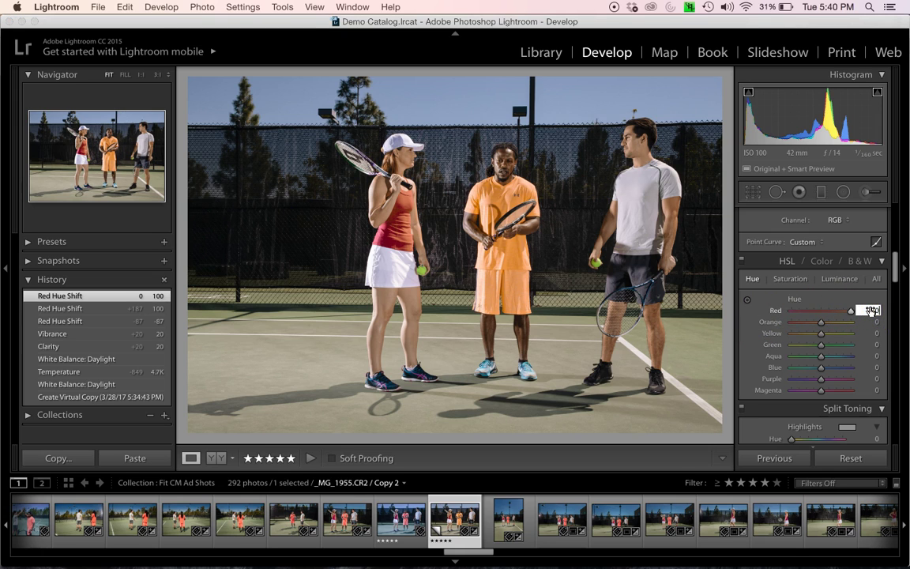
pyautogui.write('0')
pyautogui.press('Return')
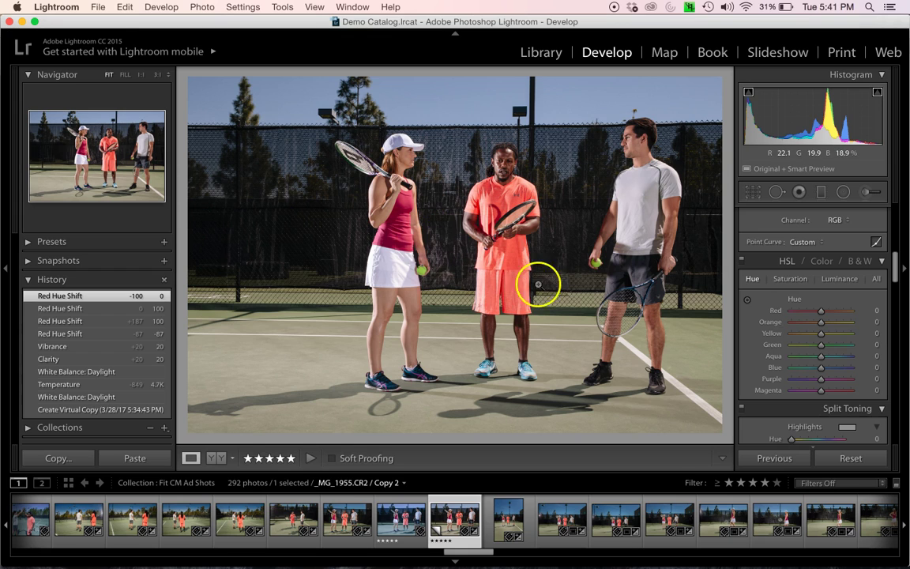
# Try the Red saturation at +100 and -100, and reset it to 0
pyautogui.click(792, 279)
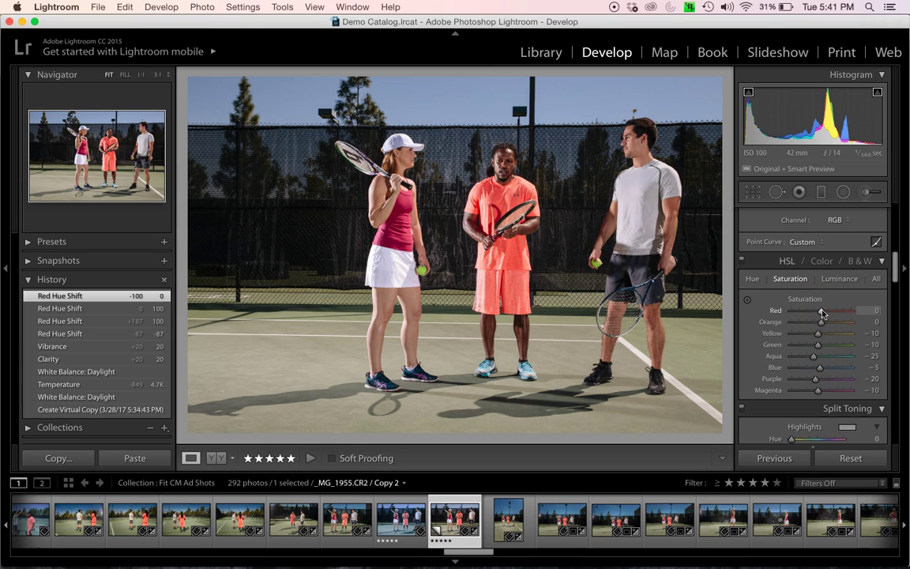
pyautogui.moveTo(822, 313); pyautogui.dragTo(862, 311)
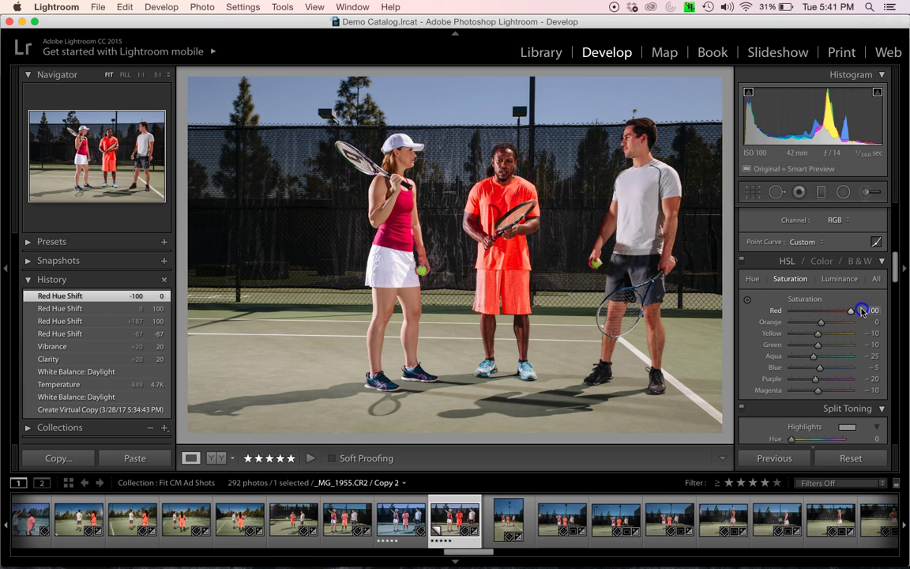
pyautogui.moveTo(846, 310); pyautogui.dragTo(771, 310)
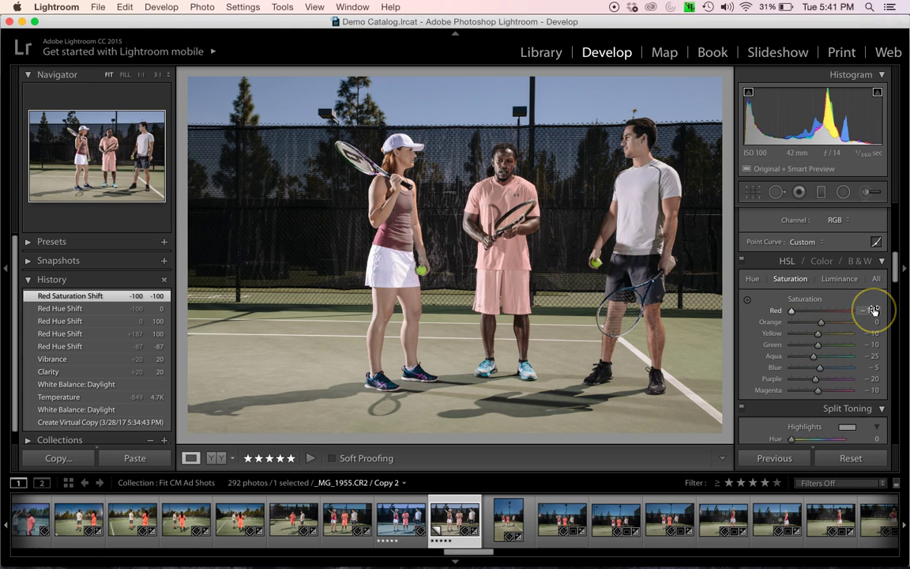
pyautogui.press('0')
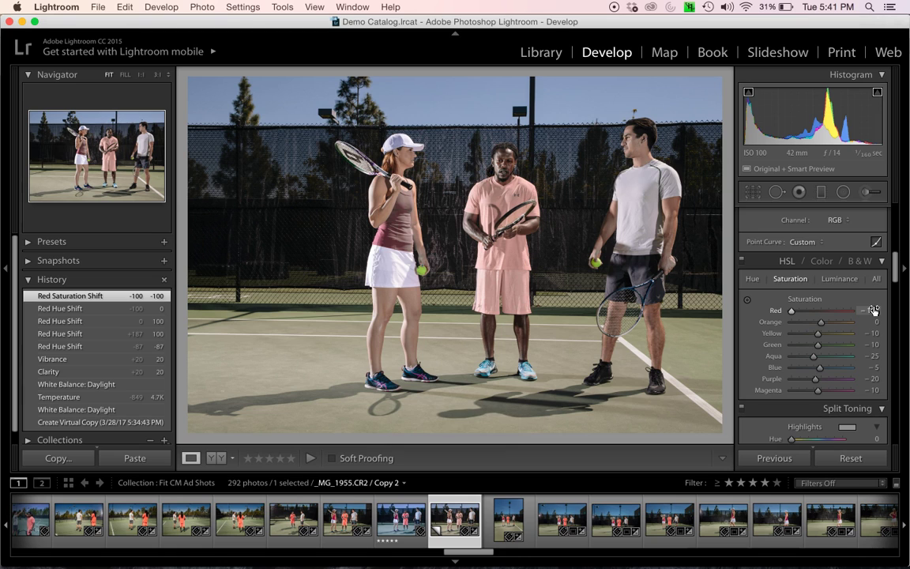
pyautogui.click(871, 310)
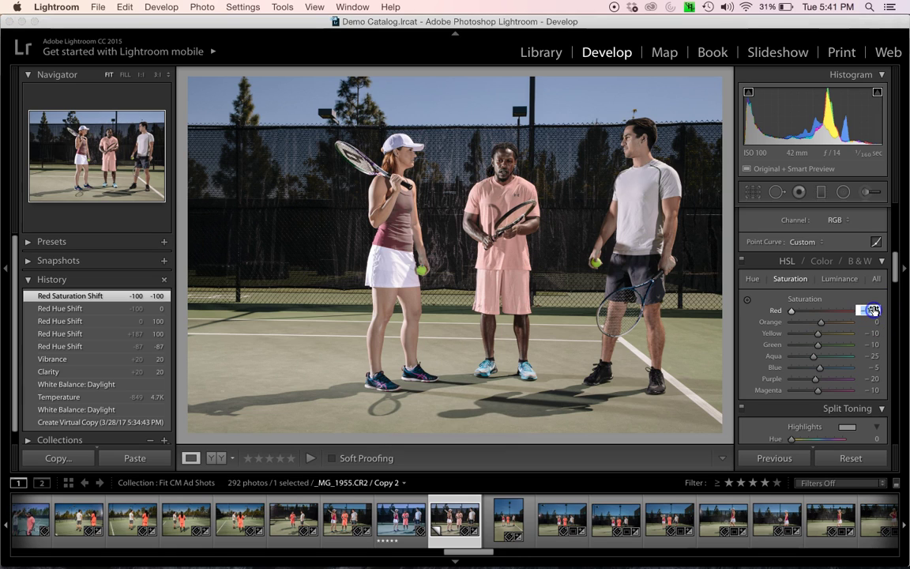
pyautogui.write('0')
pyautogui.press('Return')
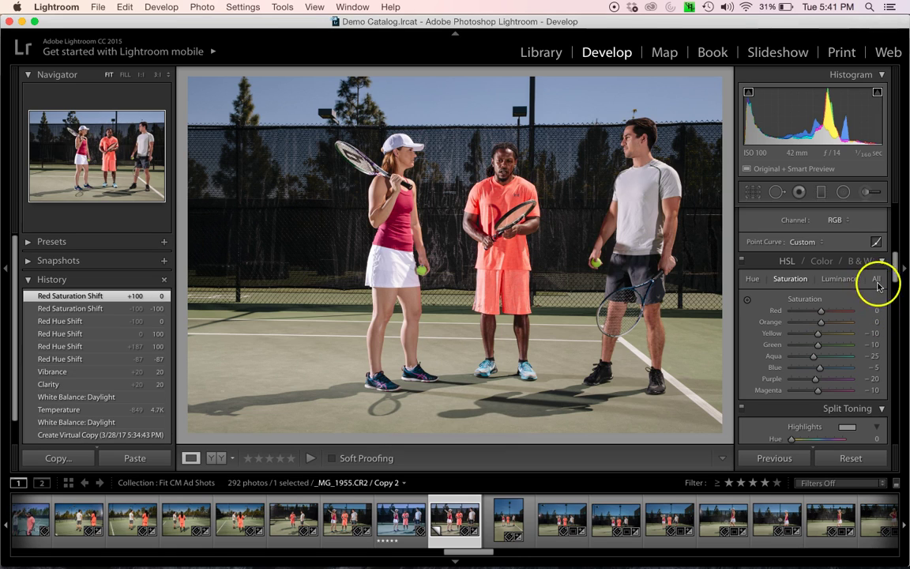
# Reset the Red luminance to 0 in the HSL adjustments
pyautogui.click(842, 281)
pyautogui.click(826, 285)
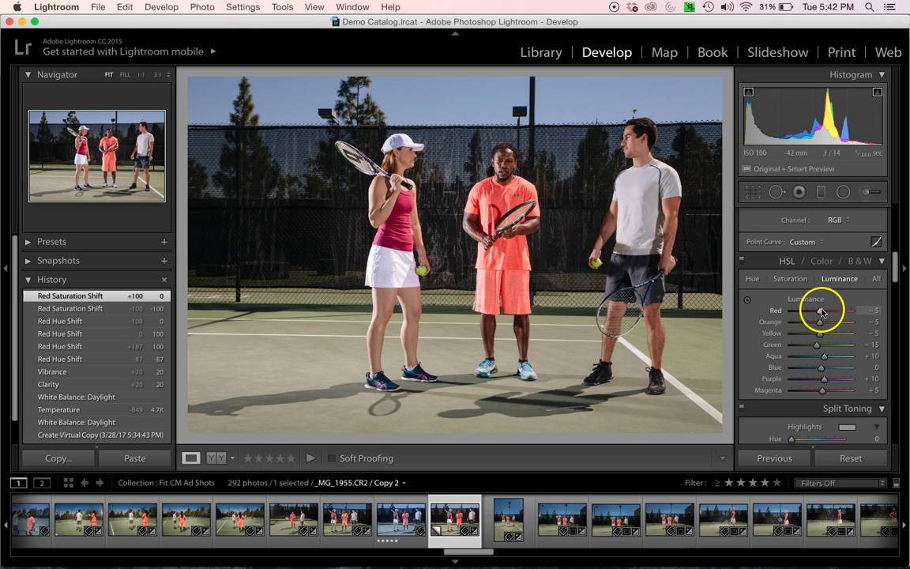
pyautogui.doubleClick(820, 312)
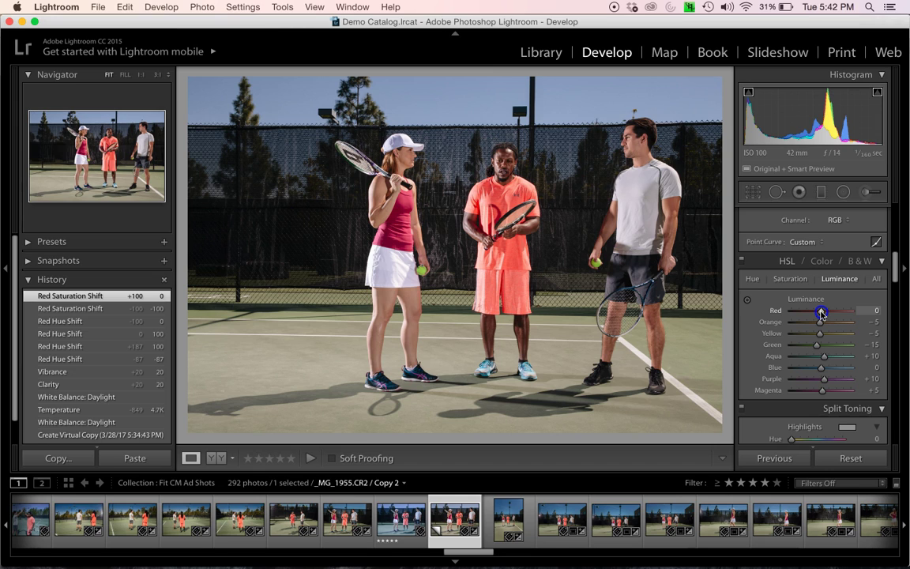
# Try the Red luminance at -100 and -9 to compare the clothing brightness, and reset it to 0
pyautogui.moveTo(833, 313); pyautogui.dragTo(774, 314)
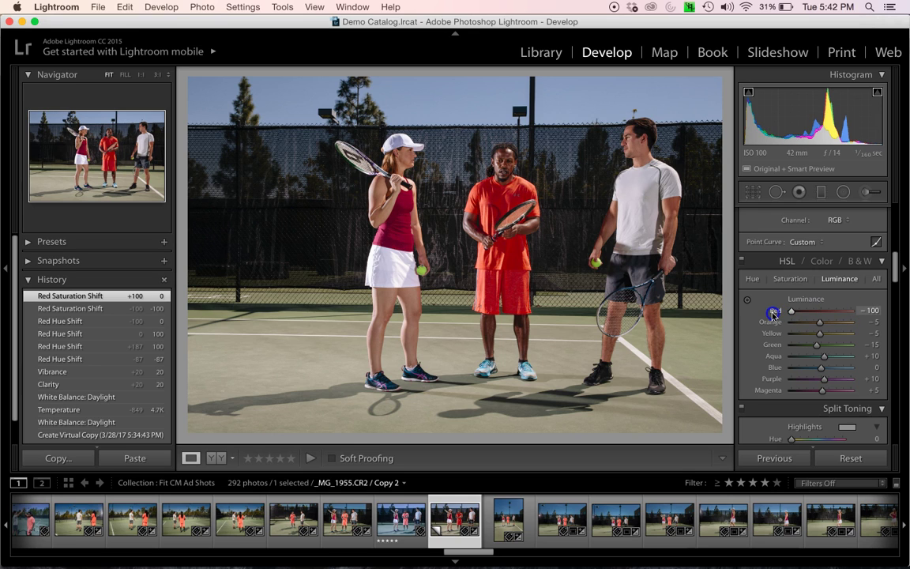
pyautogui.moveTo(774, 314); pyautogui.dragTo(820, 310)
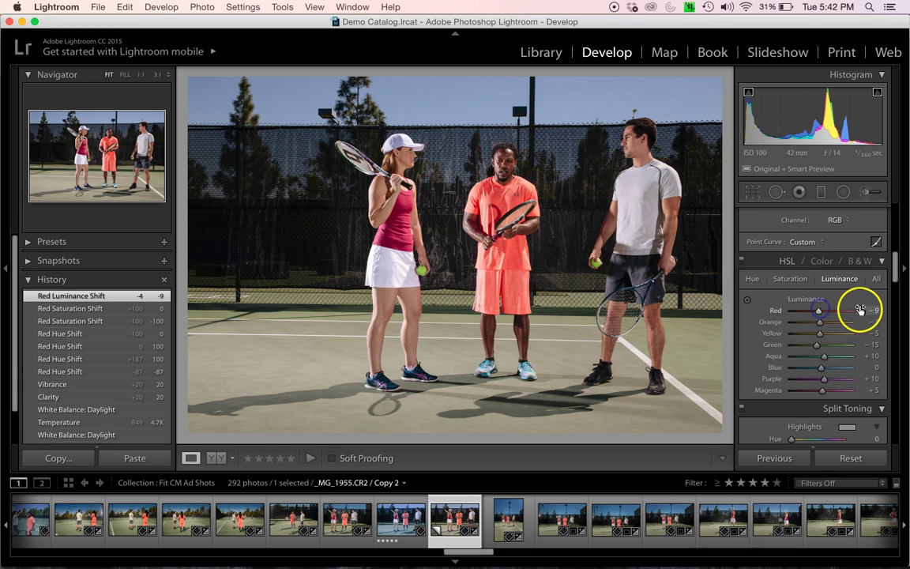
pyautogui.click(872, 311)
pyautogui.write('0')
pyautogui.press('Return')
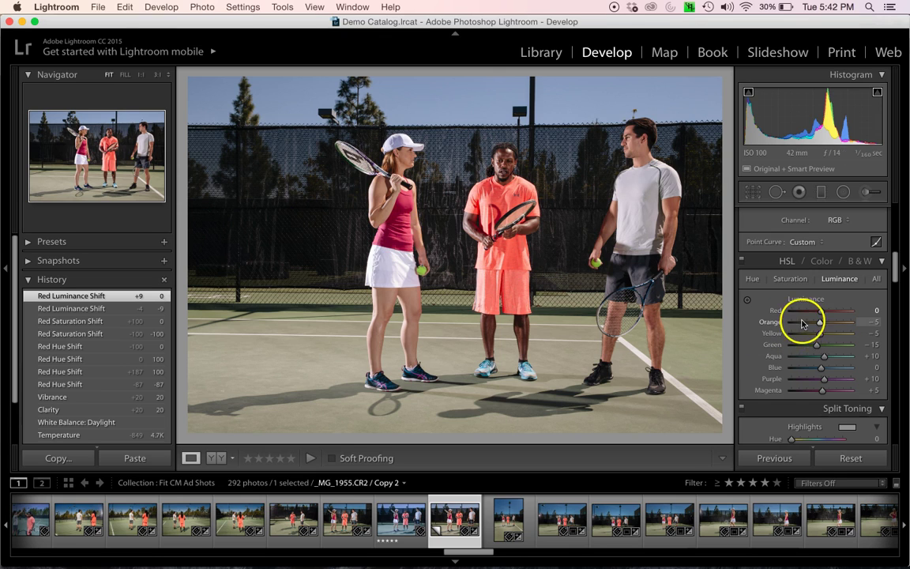
# Try targeted luminance adjustments on the pink top and orange shirt, with Red at +100, -5 and -41, and restore the Vibrance history state
pyautogui.click(748, 301)
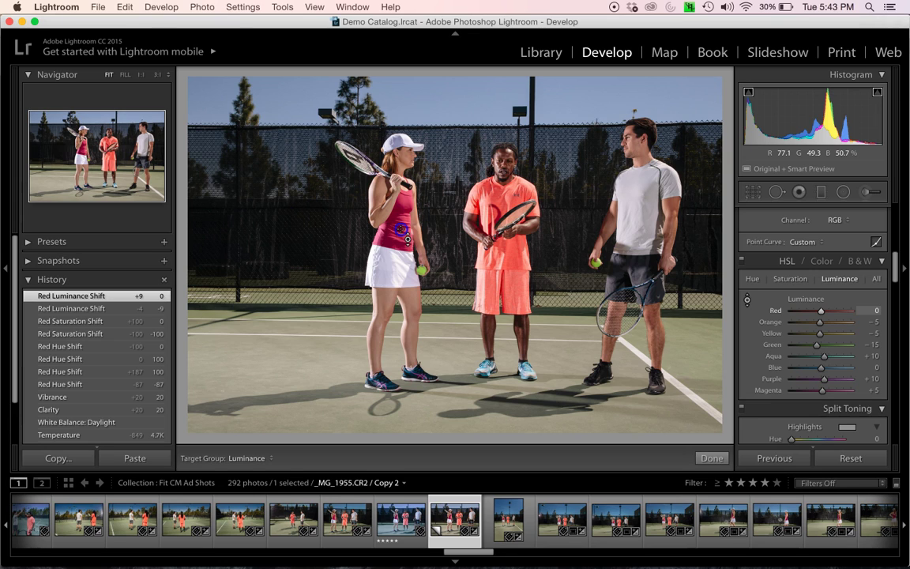
pyautogui.moveTo(401, 229); pyautogui.dragTo(408, 155)
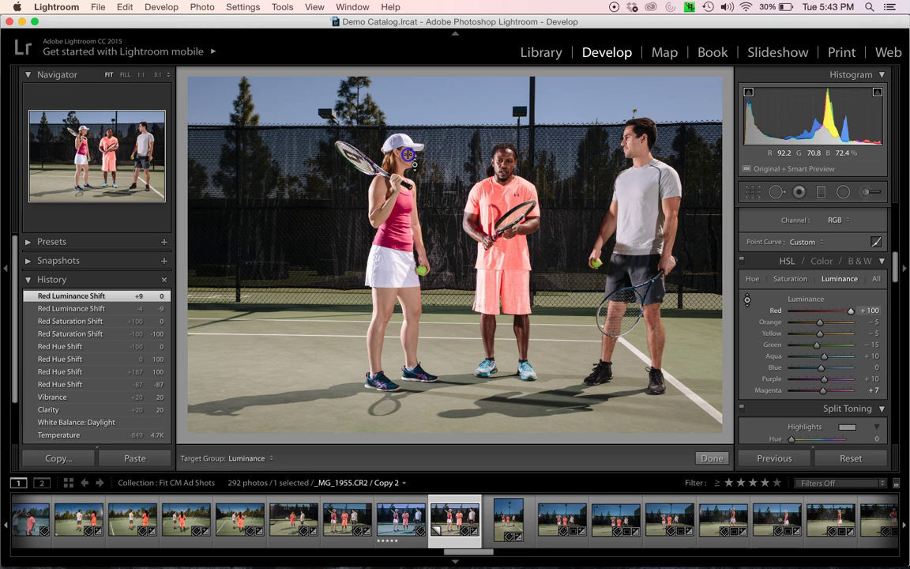
pyautogui.moveTo(404, 191); pyautogui.dragTo(424, 158)
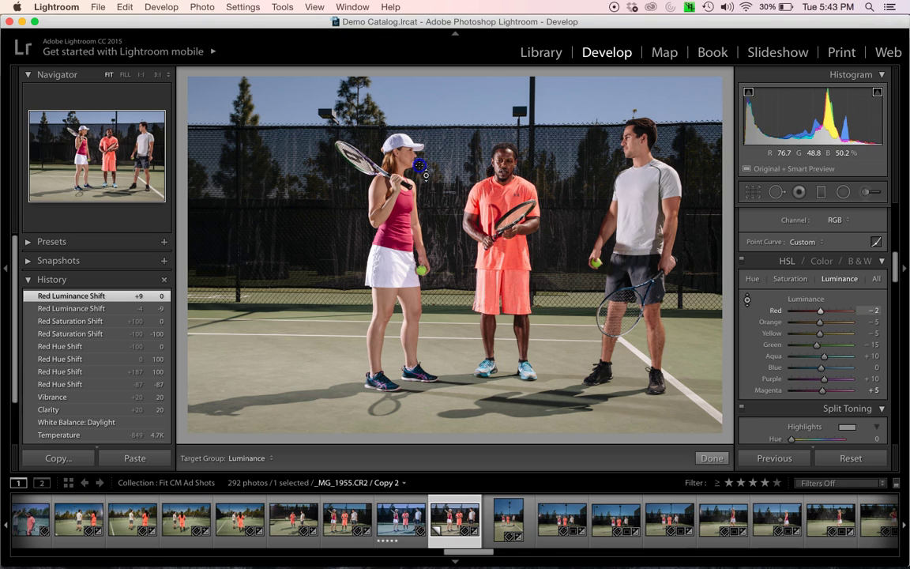
pyautogui.moveTo(419, 167); pyautogui.dragTo(420, 167)
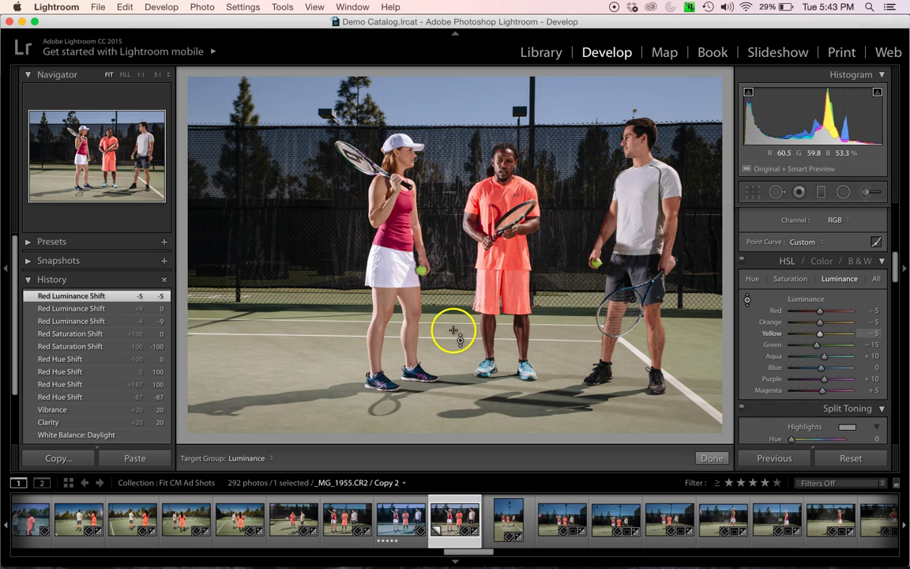
pyautogui.moveTo(501, 192)
pyautogui.mouseDown()
pyautogui.moveTo(500, 229)
pyautogui.moveTo(501, 190)
pyautogui.mouseUp()
pyautogui.moveTo(379, 217); pyautogui.dragTo(499, 237)
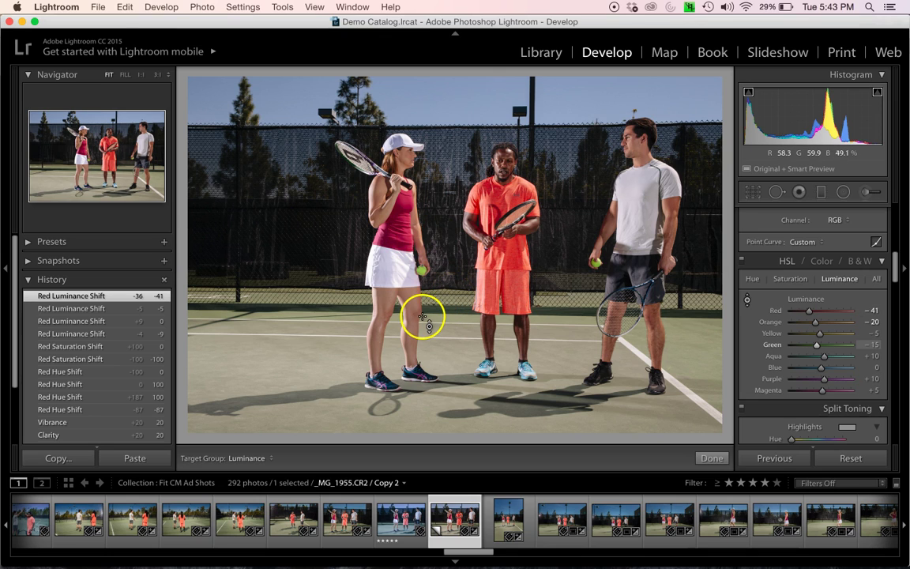
pyautogui.click(67, 422)
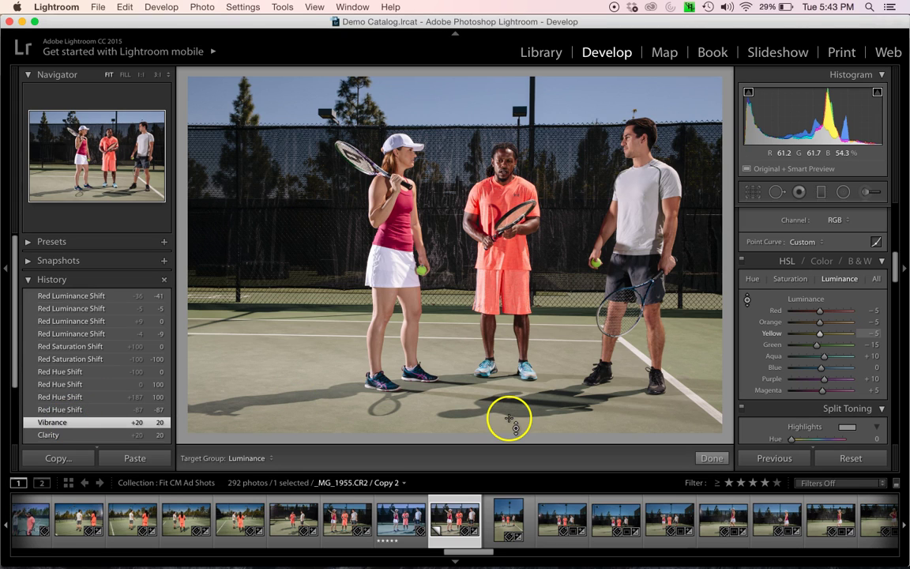
# Try targeted saturation adjustments on the orange shirt, with Red at -100 and +26, and restore the Vibrance history state
pyautogui.click(787, 281)
pyautogui.click(746, 300)
pyautogui.moveTo(516, 261); pyautogui.dragTo(524, 372)
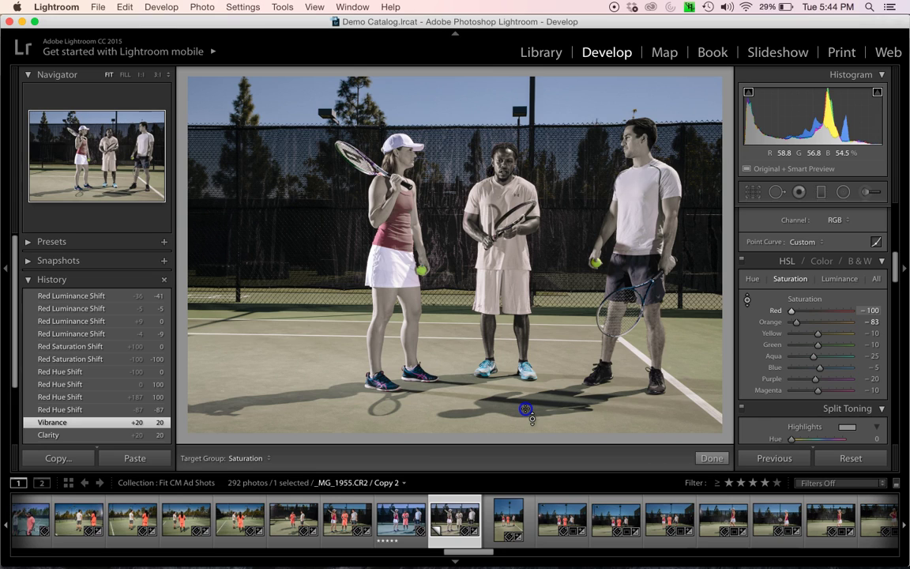
pyautogui.moveTo(526, 409); pyautogui.dragTo(526, 410)
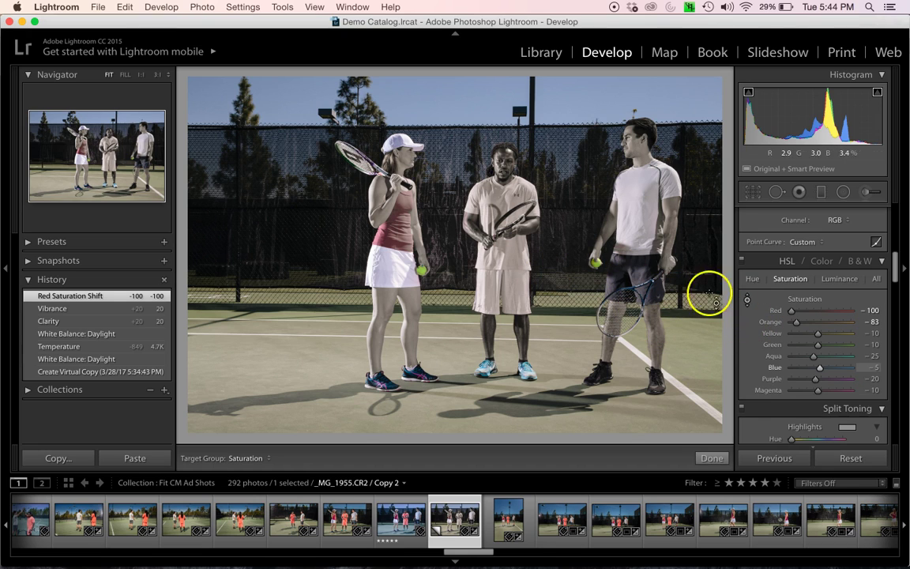
pyautogui.moveTo(502, 254); pyautogui.dragTo(512, 229)
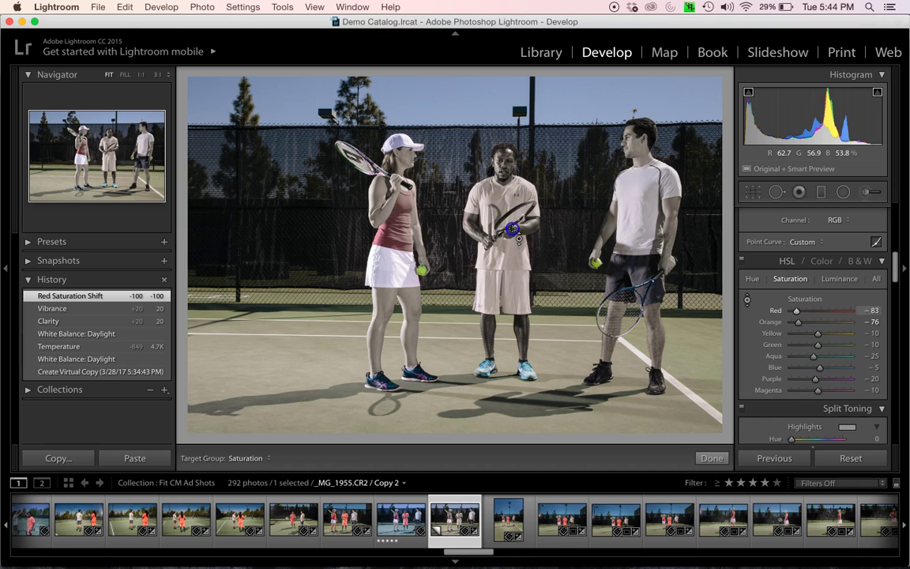
pyautogui.moveTo(512, 192); pyautogui.dragTo(522, 98)
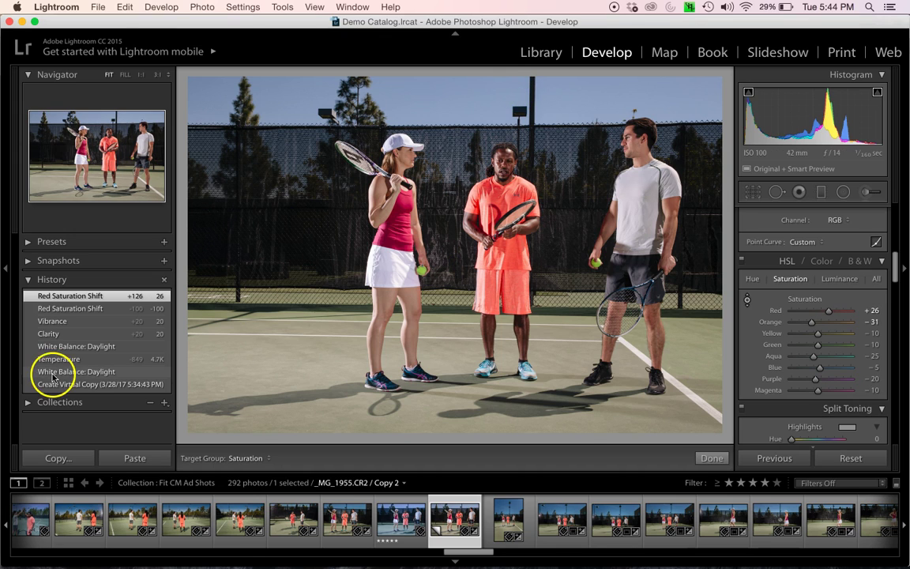
pyautogui.click(57, 322)
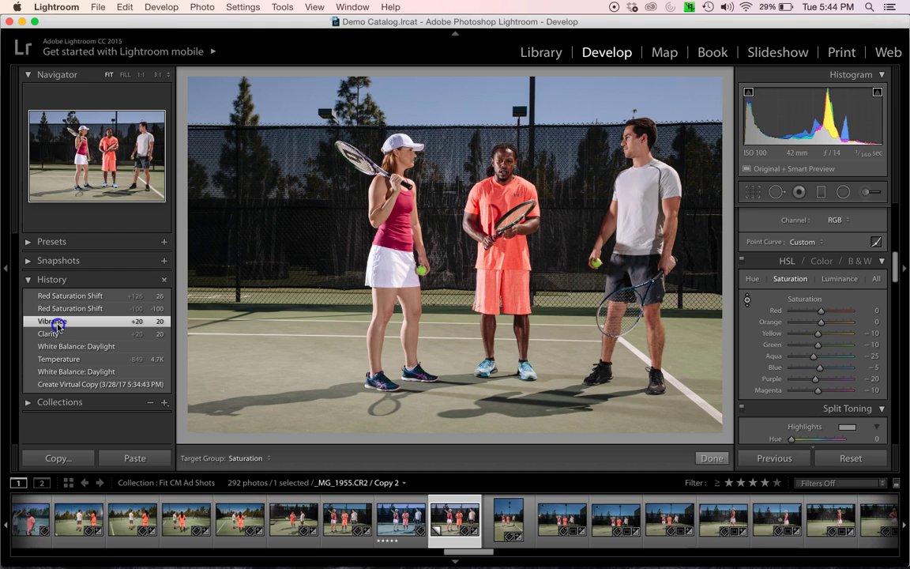
# Try targeted hue adjustments on the orange shirt, with Red at -12, +18 and +6, and return to the Clarity history state
pyautogui.click(753, 280)
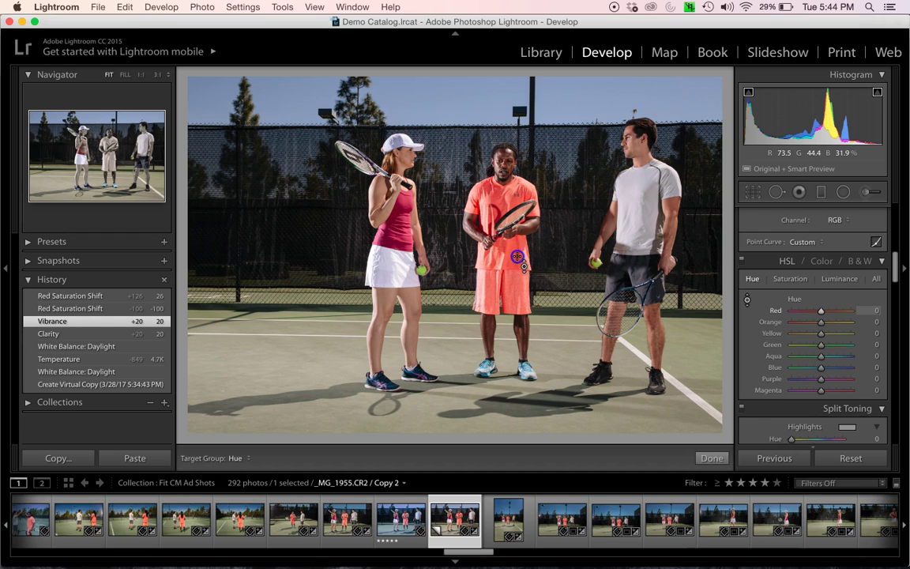
pyautogui.moveTo(518, 257); pyautogui.dragTo(514, 212)
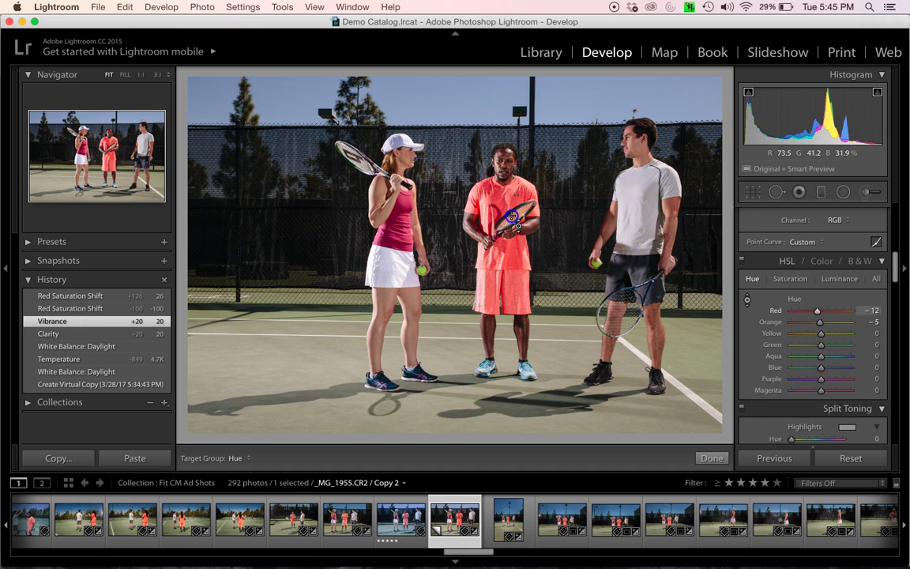
pyautogui.moveTo(513, 203); pyautogui.dragTo(514, 189)
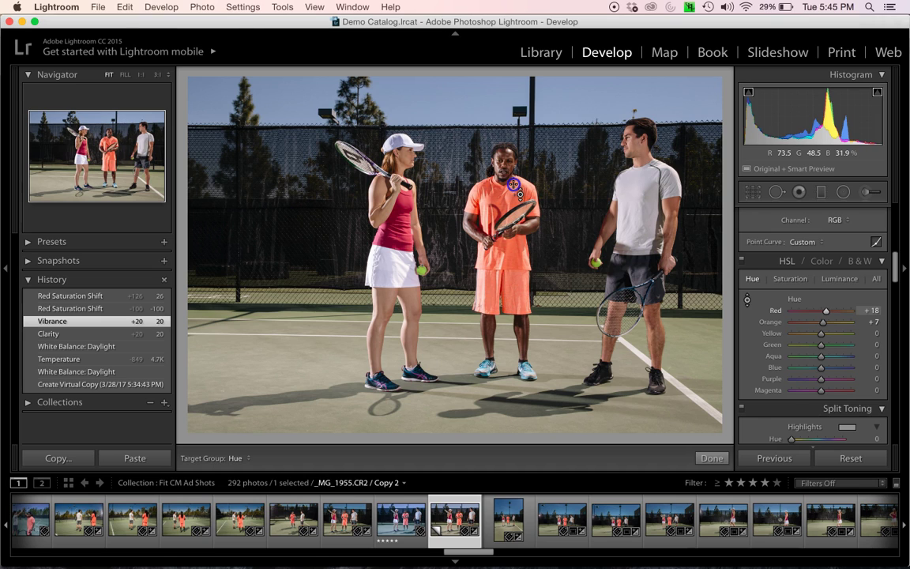
pyautogui.moveTo(517, 257)
pyautogui.mouseDown()
pyautogui.moveTo(534, 260)
pyautogui.moveTo(520, 262)
pyautogui.mouseUp()
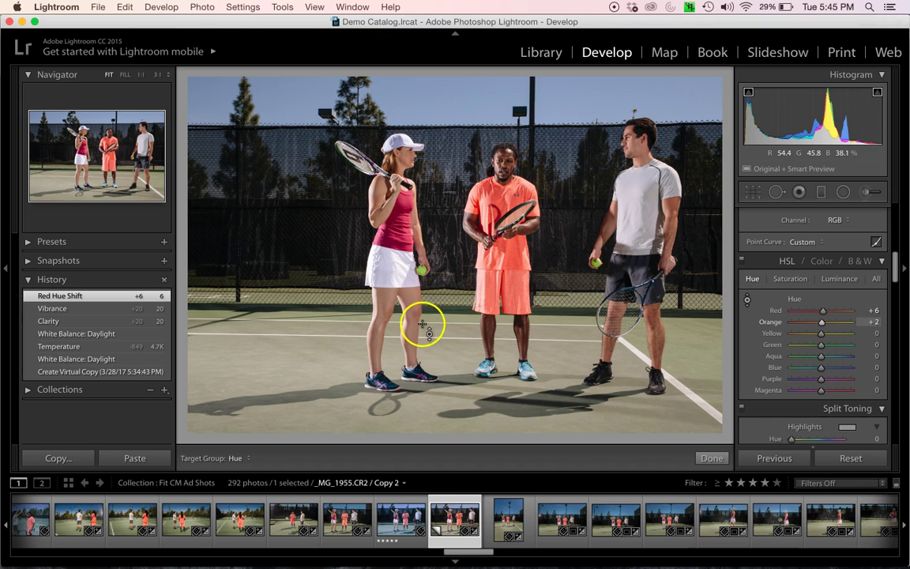
pyautogui.click(63, 321)
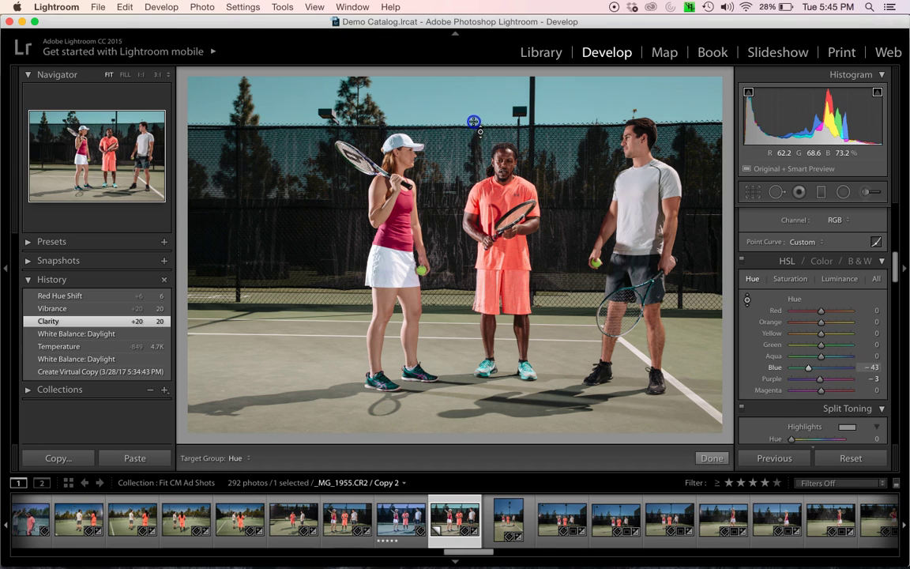
# Try targeted hue adjustments on the sky, with Blue at -68 and -31, and return to the Clarity history state
pyautogui.moveTo(473, 121); pyautogui.dragTo(477, 127)
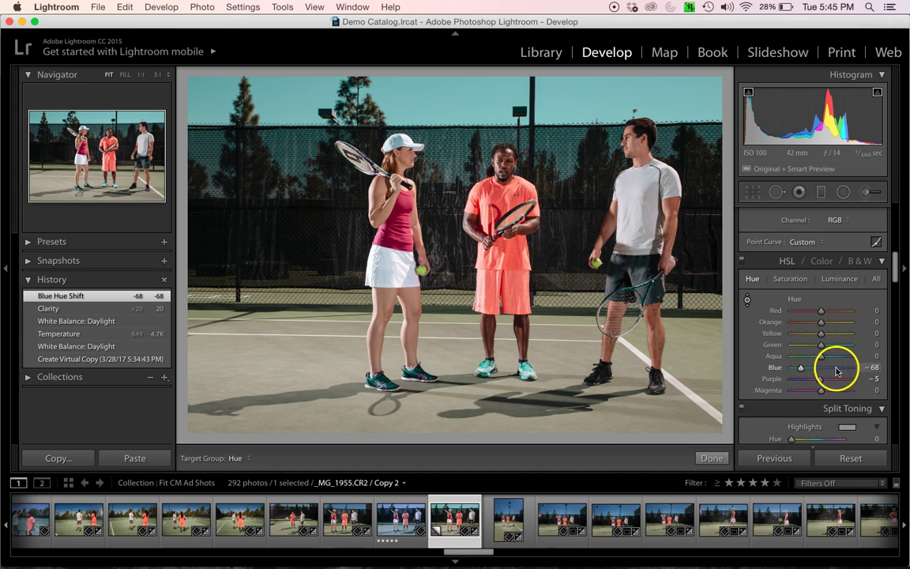
pyautogui.moveTo(458, 105); pyautogui.dragTo(451, 36)
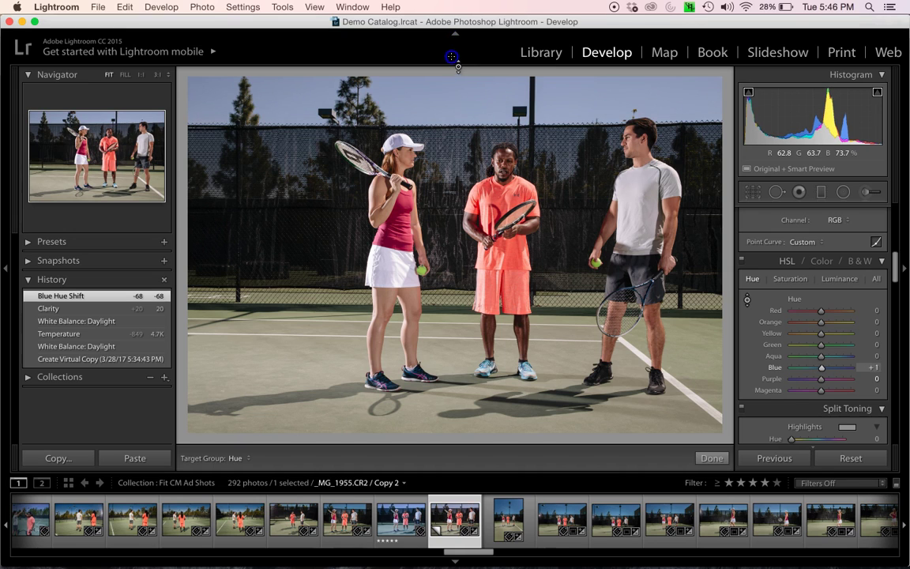
pyautogui.moveTo(451, 71); pyautogui.dragTo(451, 72)
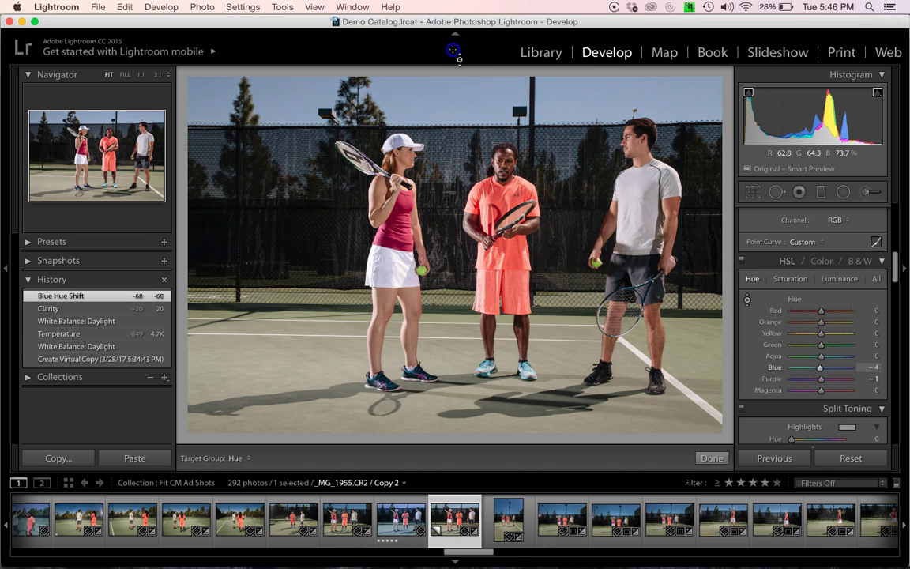
pyautogui.moveTo(454, 64); pyautogui.dragTo(454, 64)
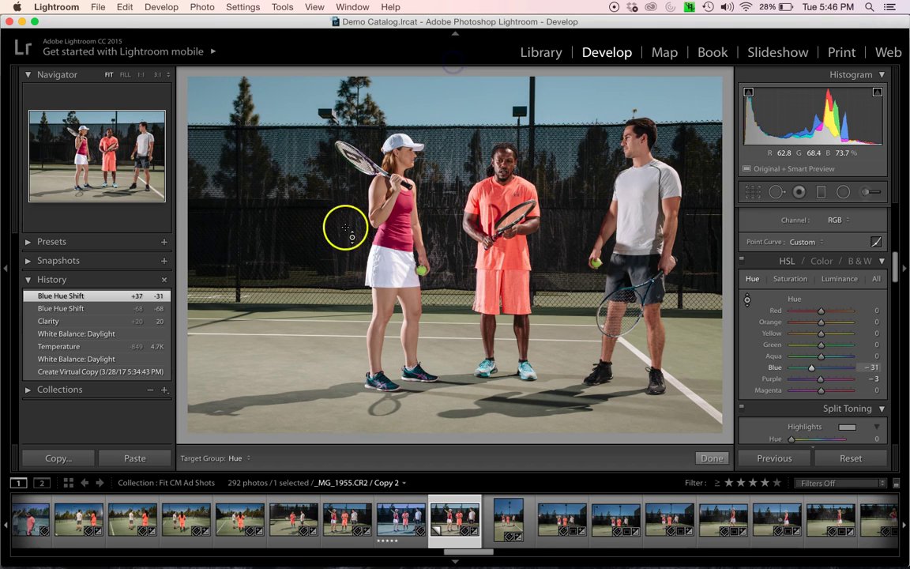
pyautogui.click(59, 322)
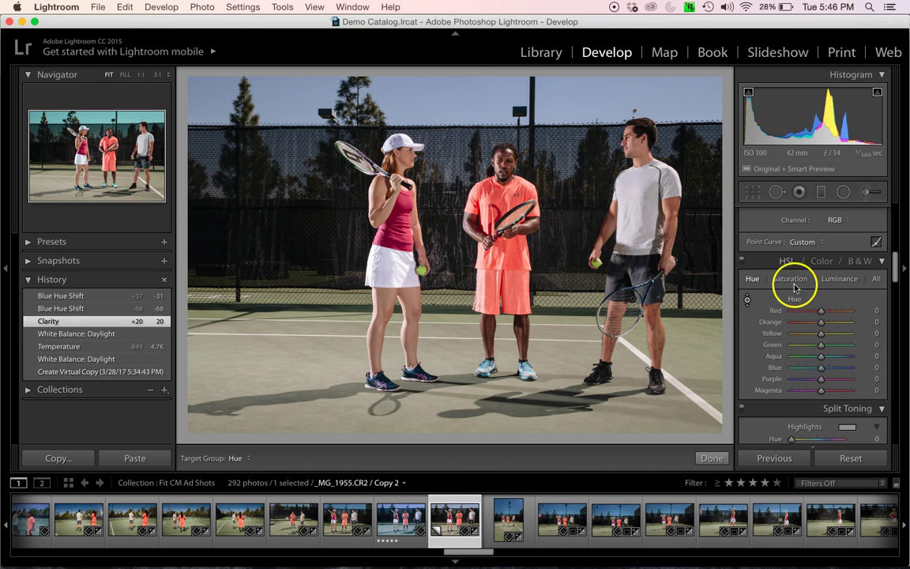
# Increase the sky's saturation with the targeted adjustment tool, bringing Blue to +26 and Purple to -17
pyautogui.moveTo(458, 89); pyautogui.dragTo(470, 103)
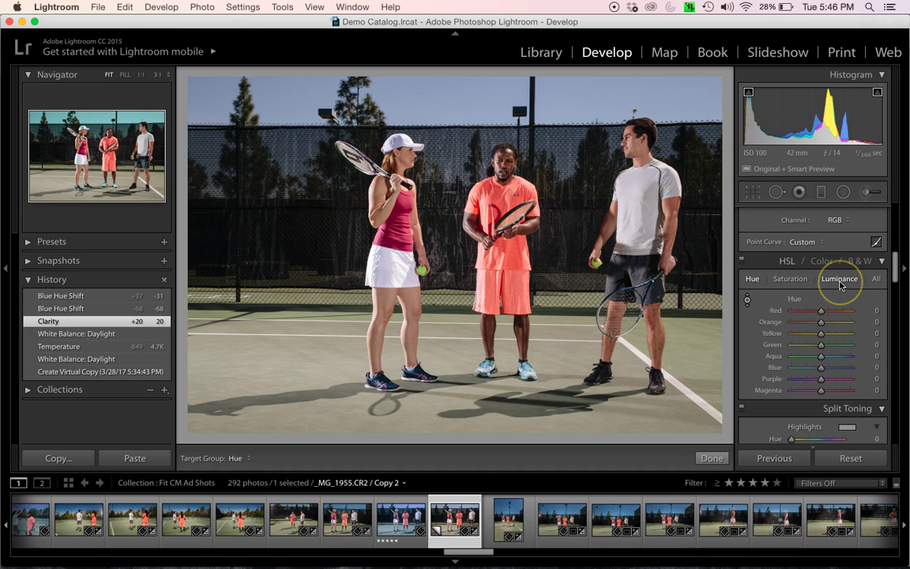
pyautogui.click(796, 280)
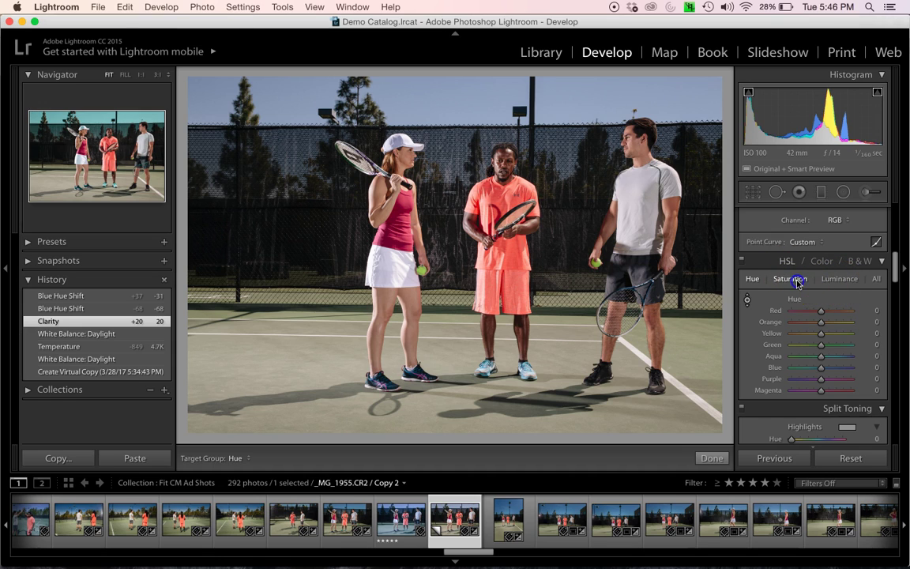
pyautogui.moveTo(456, 93); pyautogui.dragTo(455, 63)
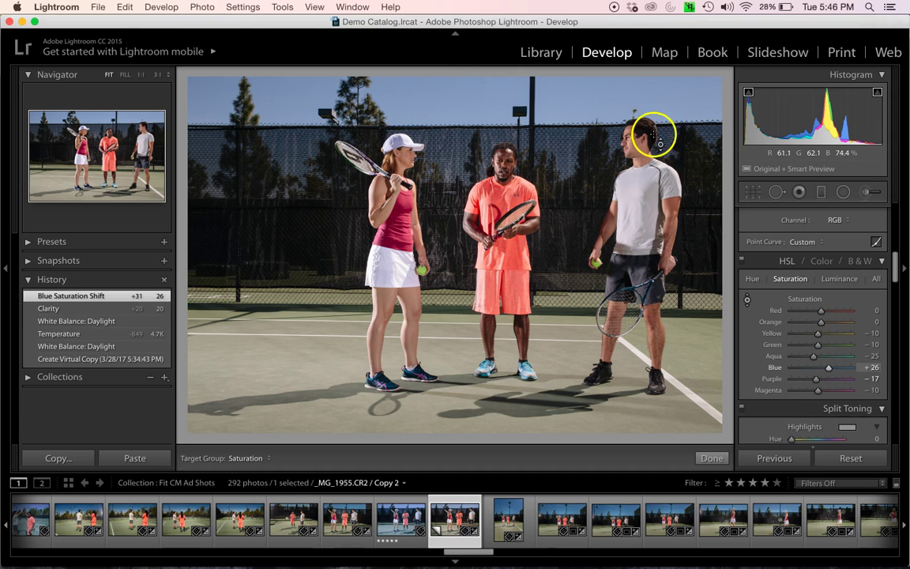
# Darken the sky with a targeted luminance adjustment, bringing Blue to -29 and Purple to +5
pyautogui.click(841, 279)
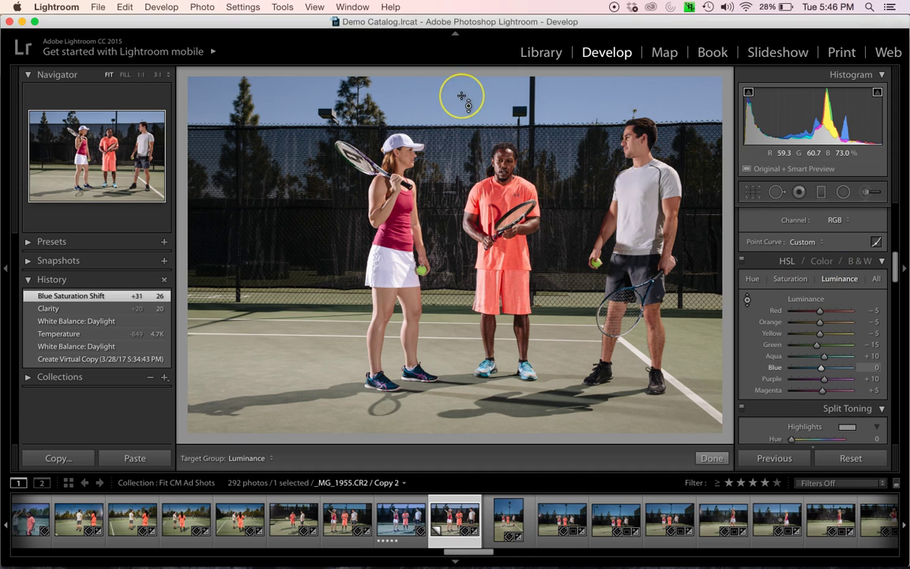
pyautogui.click(457, 94)
pyautogui.moveTo(457, 93); pyautogui.dragTo(461, 132)
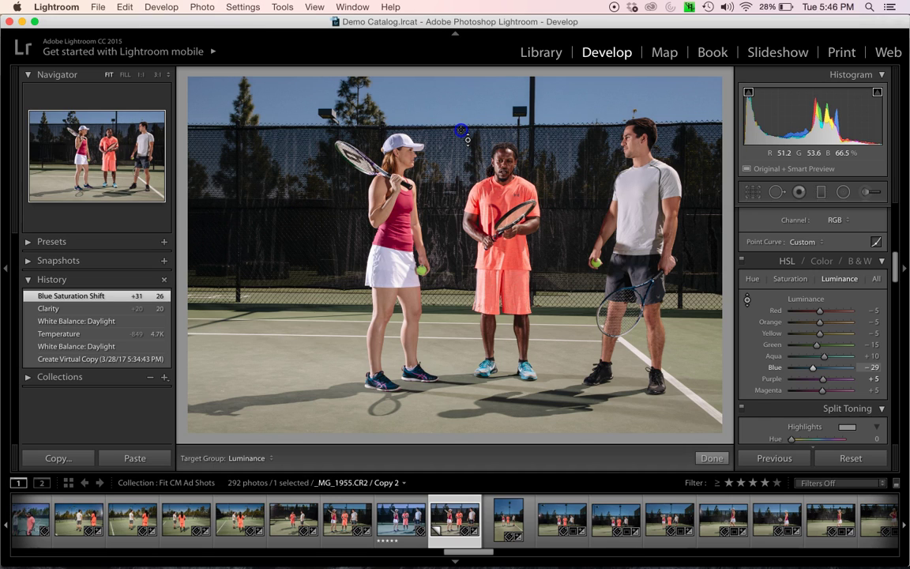
pyautogui.moveTo(461, 130); pyautogui.dragTo(461, 131)
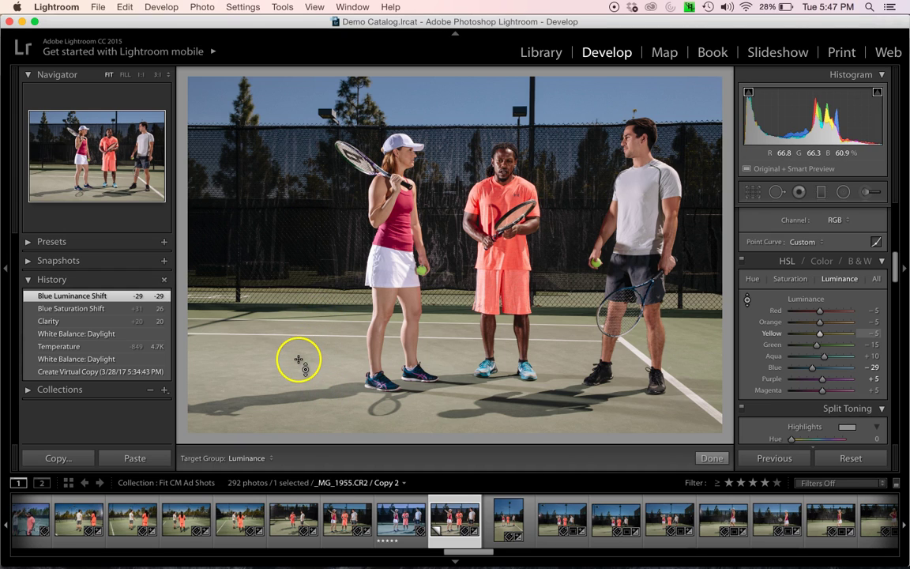
# Try targeted luminance adjustments on the court surface, with Yellow at -100 and +23, and restore the Blue Luminance Shift history state
pyautogui.moveTo(297, 366); pyautogui.dragTo(305, 459)
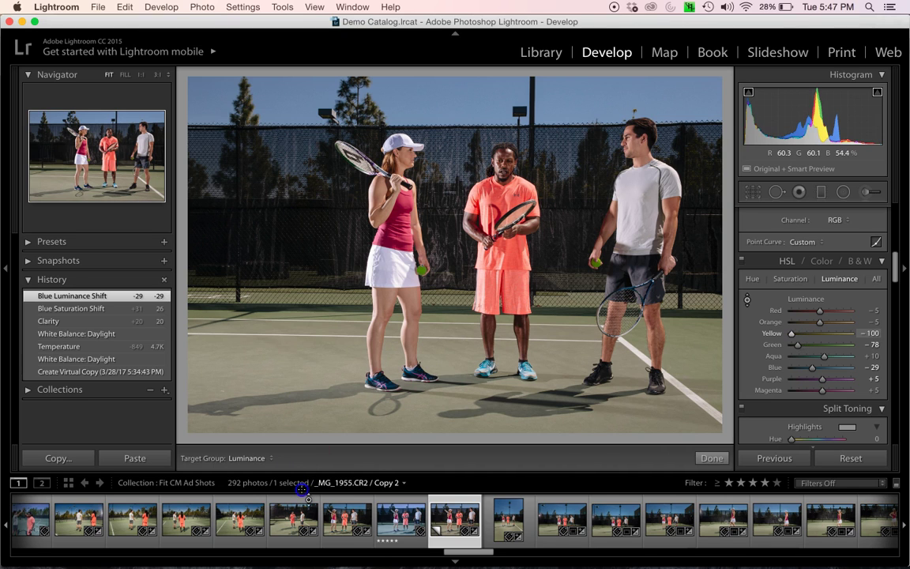
pyautogui.moveTo(302, 502); pyautogui.dragTo(315, 360)
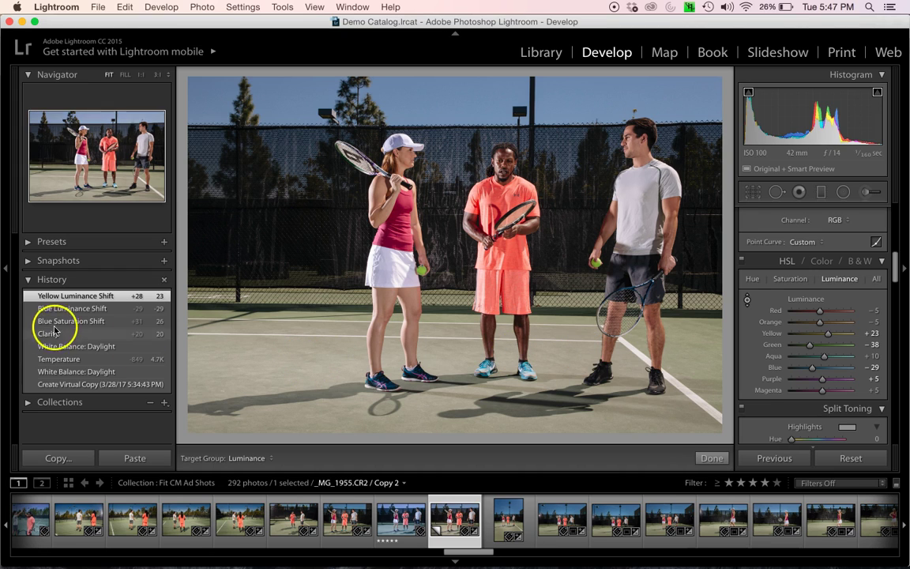
pyautogui.click(71, 309)
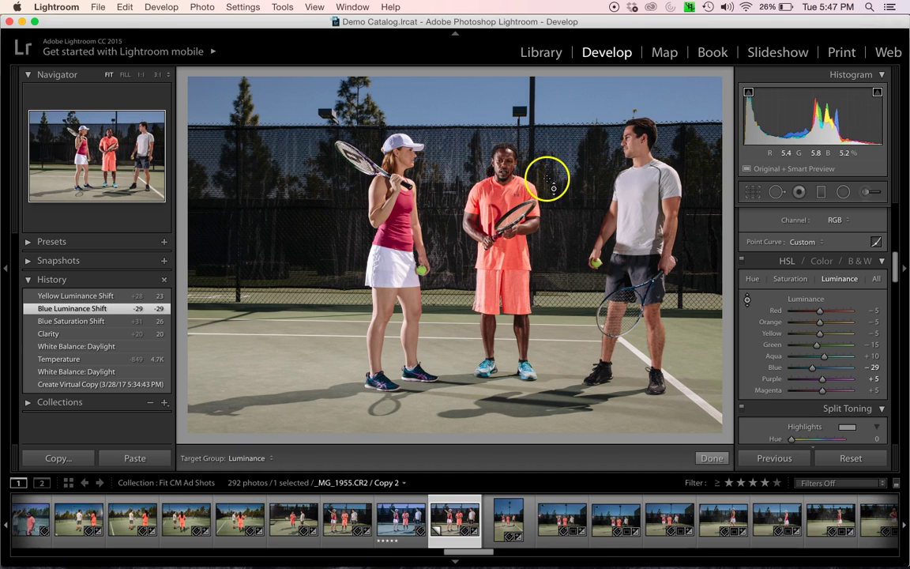
# Increase the court surface's saturation with the targeted adjustment tool, bringing Yellow to +36 and Green to +26
pyautogui.click(788, 280)
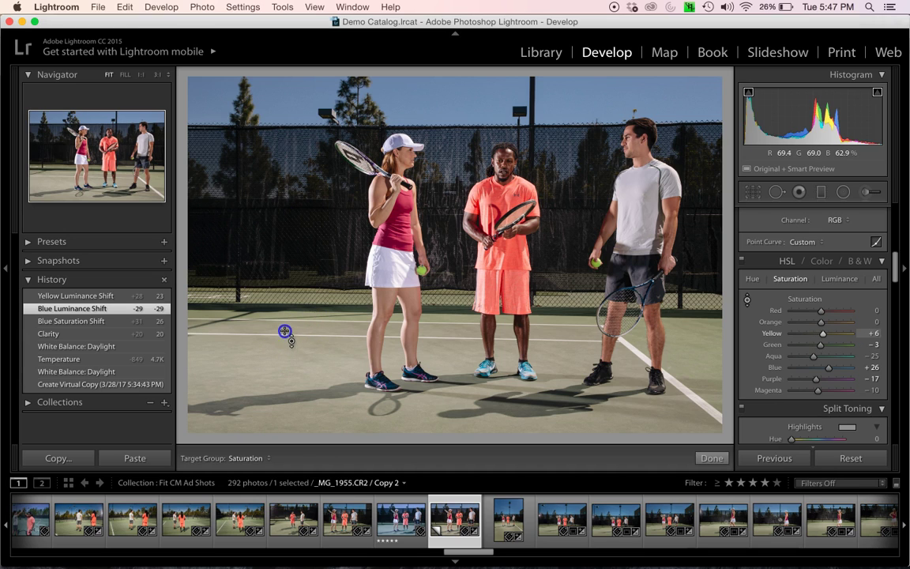
pyautogui.moveTo(285, 318); pyautogui.dragTo(287, 295)
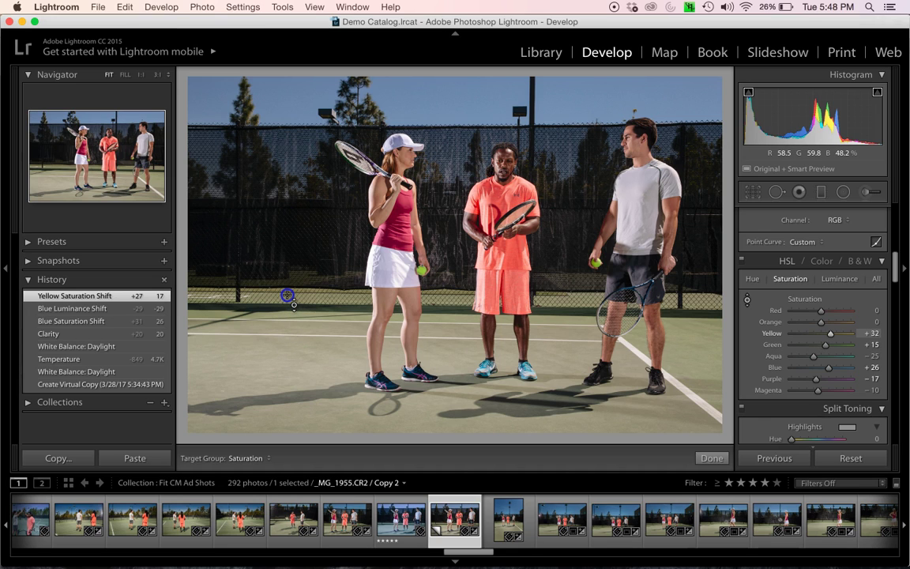
pyautogui.moveTo(297, 208); pyautogui.dragTo(298, 199)
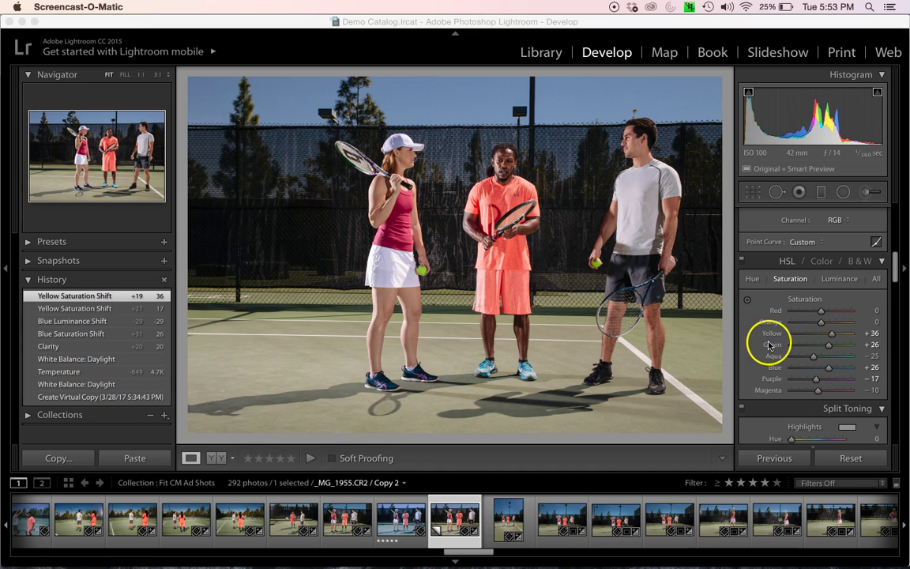
# Review all hue, saturation and luminance sliders together in the HSL settings, and examine the Saturation and Luminance sets individually
pyautogui.click(825, 360)
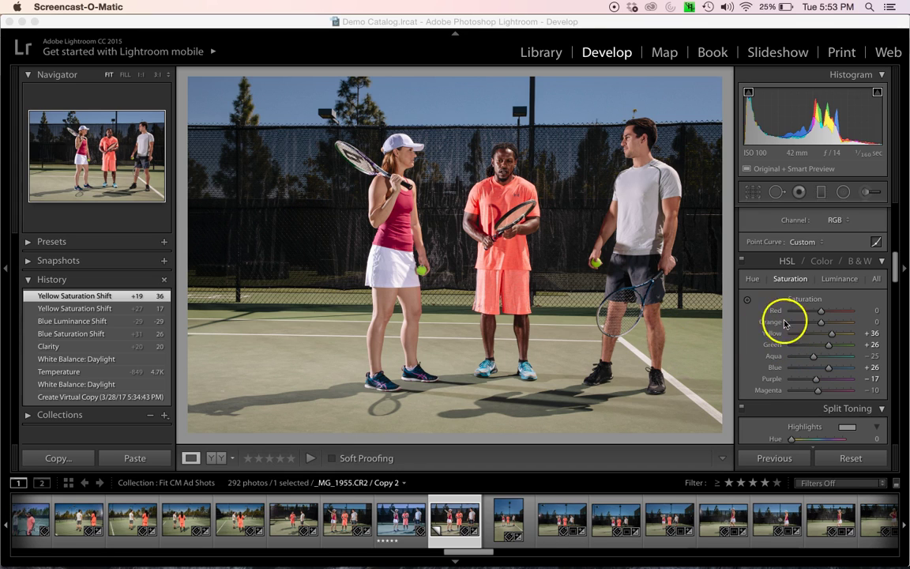
pyautogui.click(876, 281)
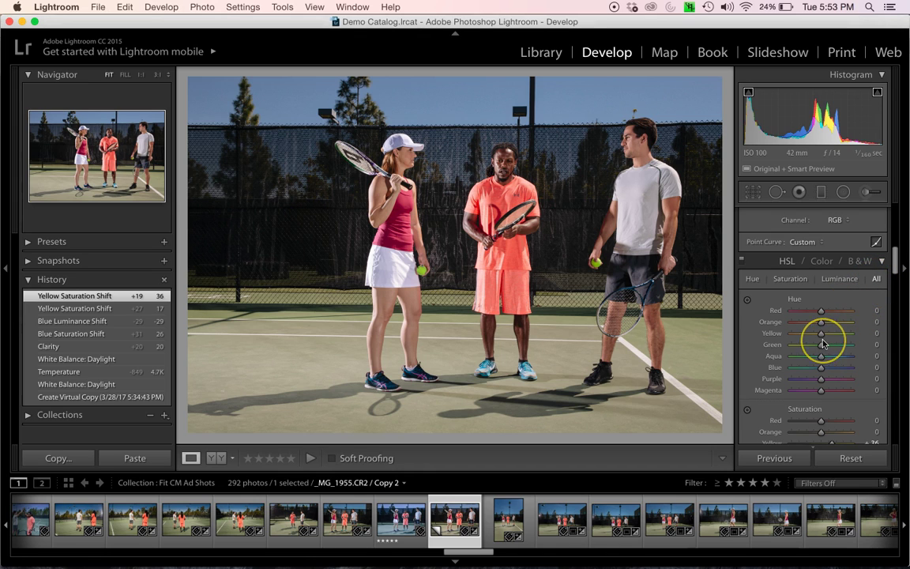
pyautogui.scroll(-5, 823, 342)
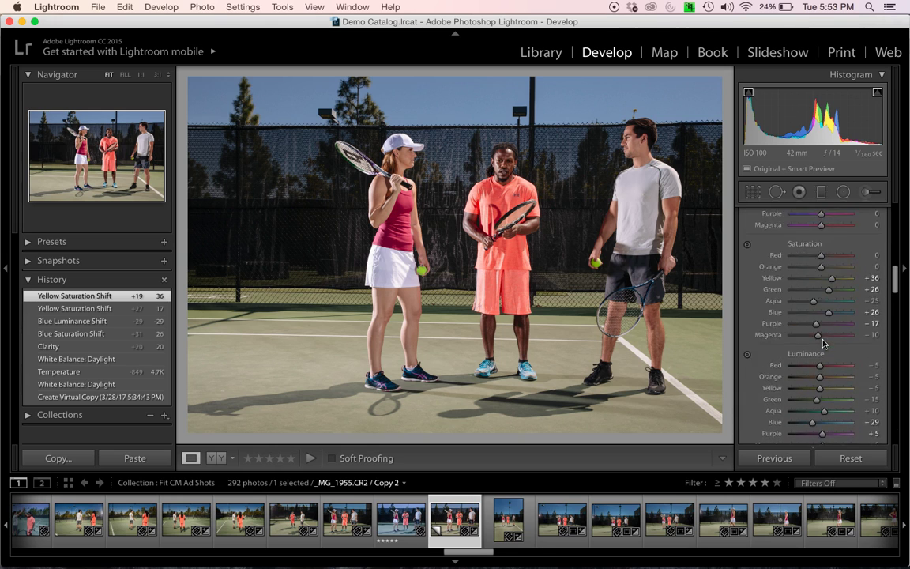
pyautogui.scroll(5, 823, 343)
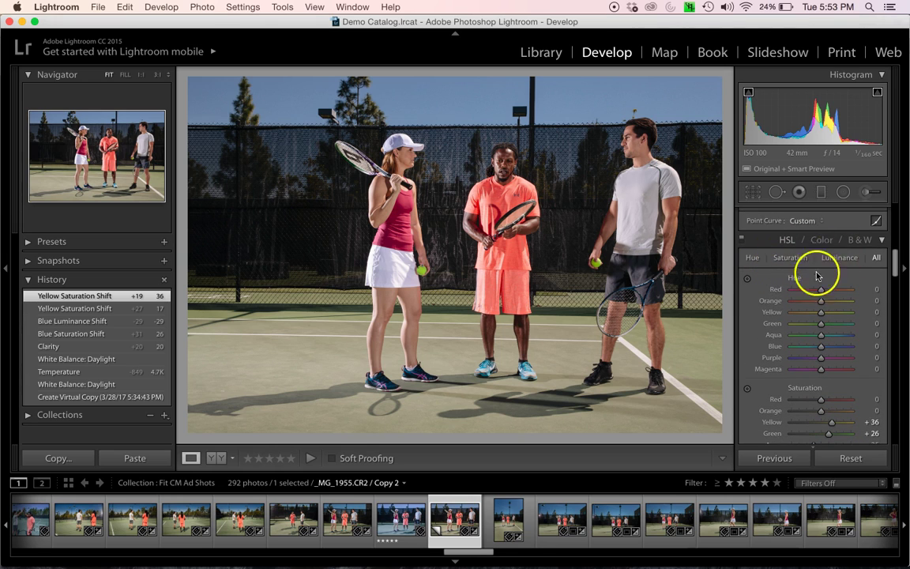
pyautogui.scroll(-5, 804, 335)
pyautogui.scroll(5, 804, 335)
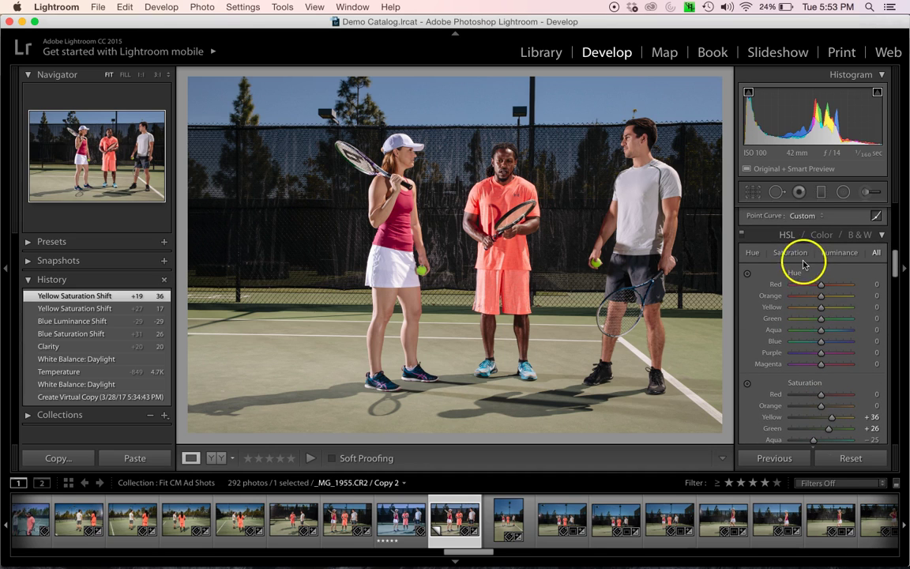
pyautogui.click(795, 253)
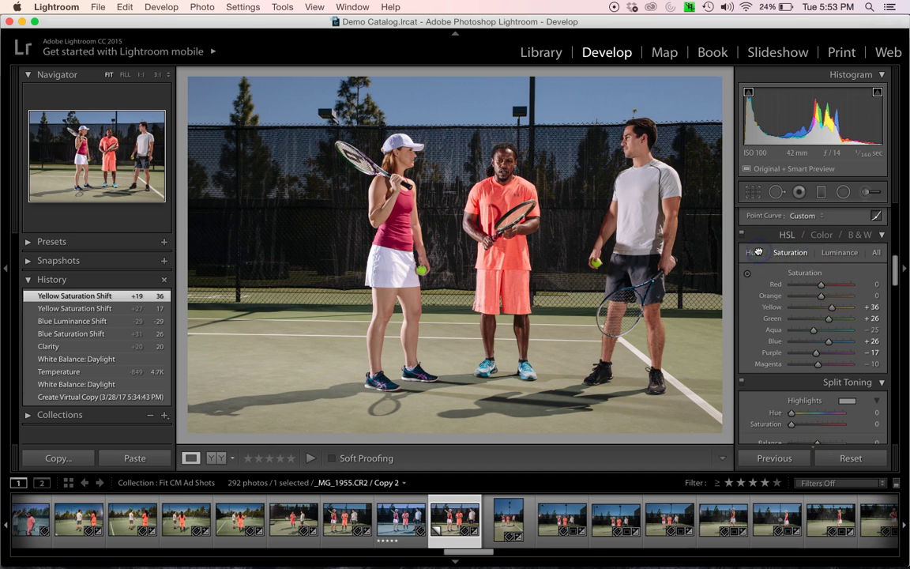
pyautogui.click(838, 252)
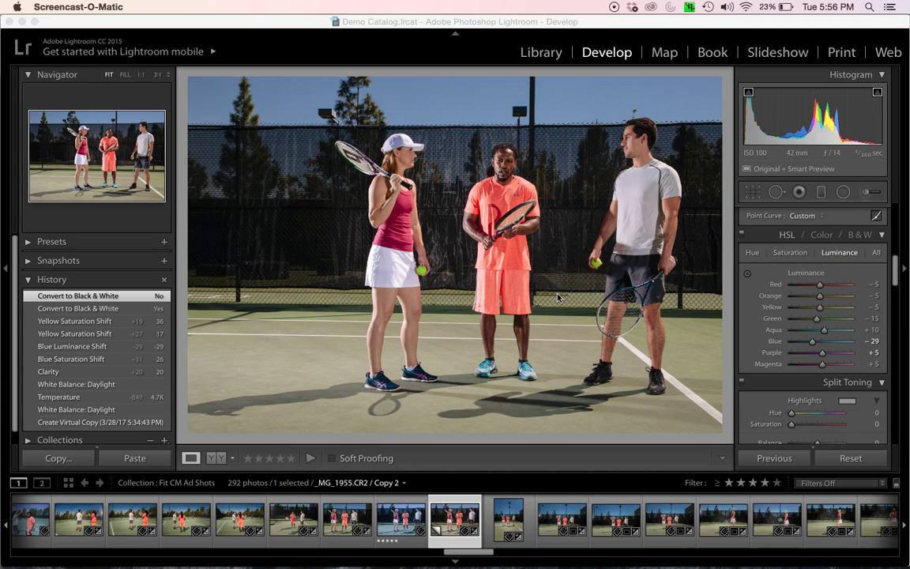
pyautogui.click(787, 237)
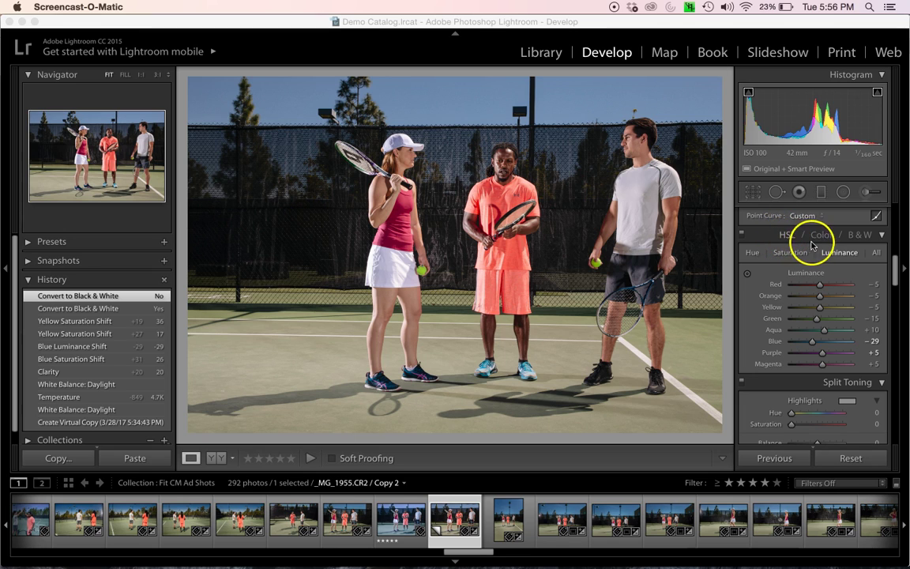